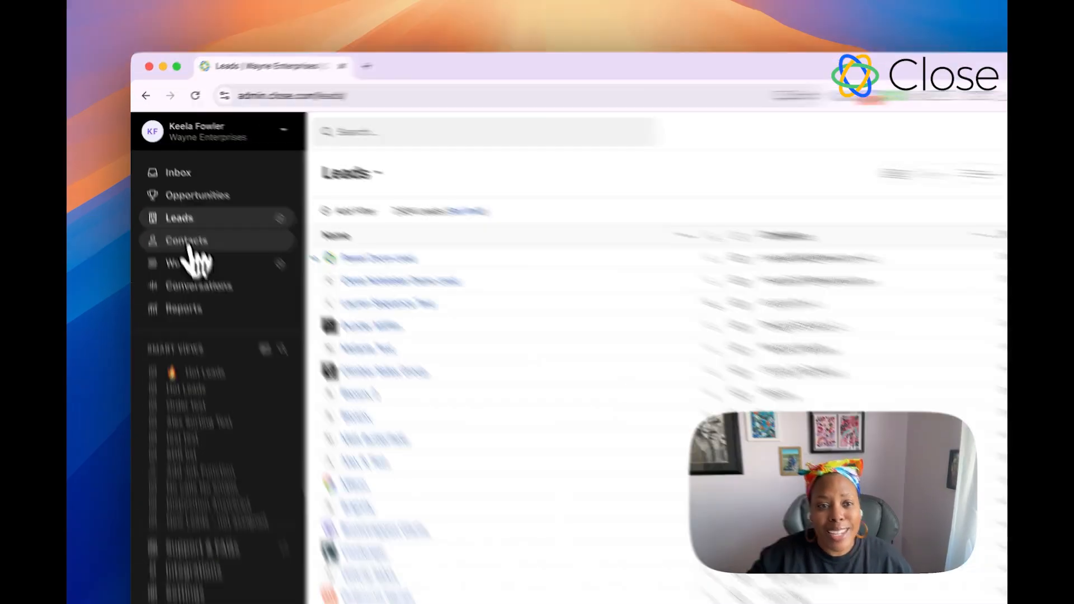
Step: Run the AI search suggestion 'show me leads who haven't been called in the last 3 days' on the leads list
left_click(175, 215)
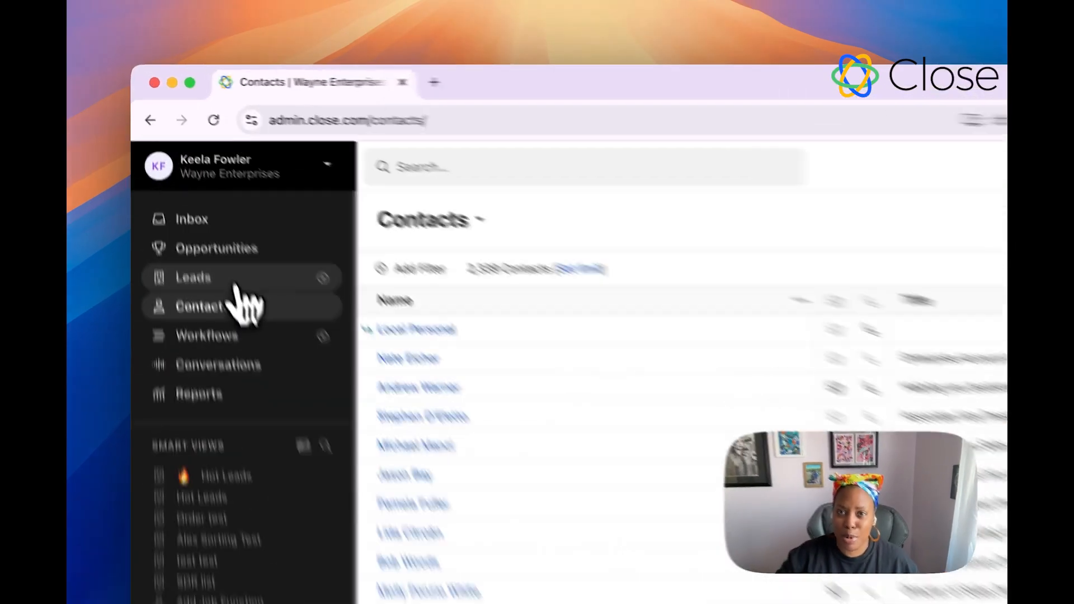
left_click(195, 197)
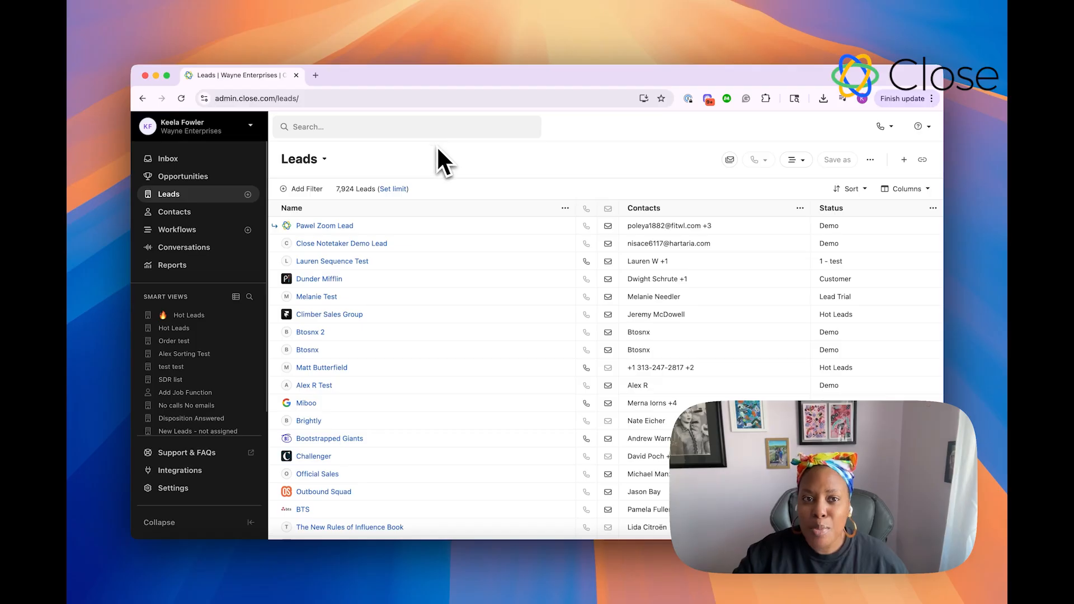
left_click(297, 128)
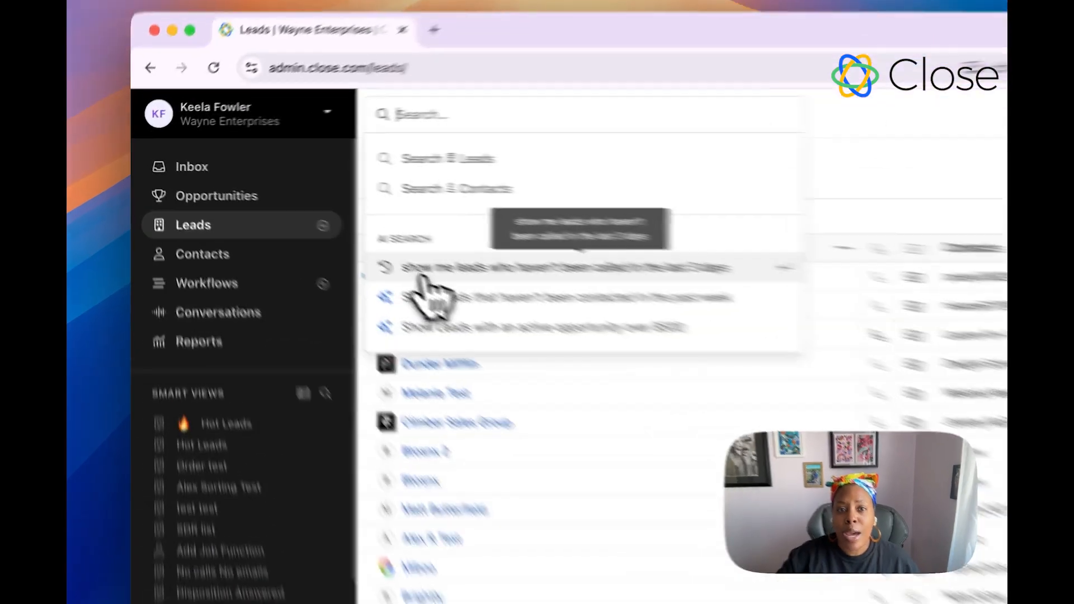
left_click(311, 223)
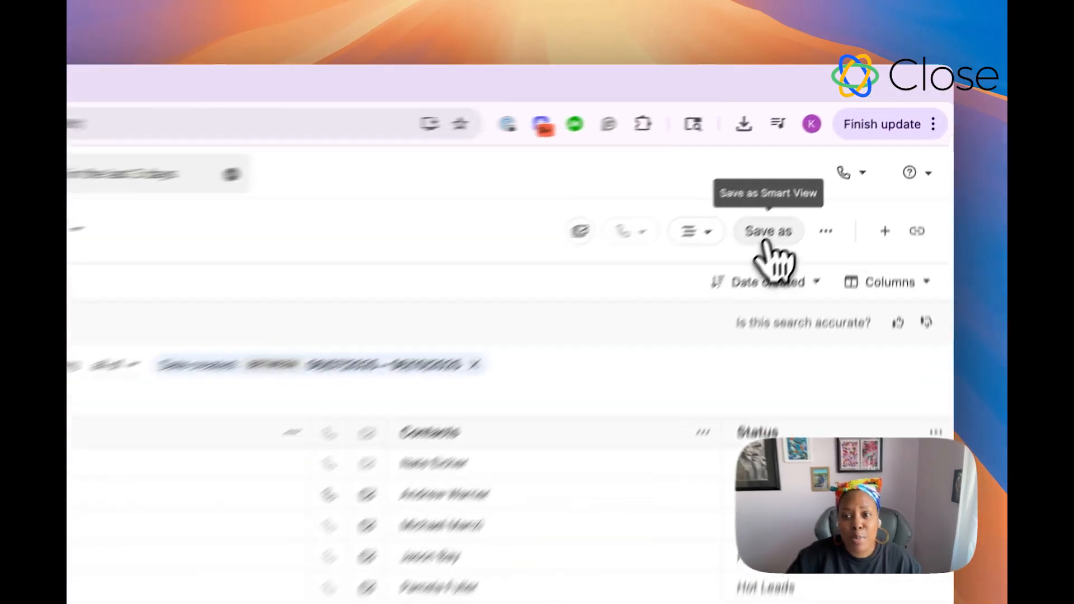
Step: Start saving the results as a smart view named 'No Calls in 3 days', shared with everyone in Wayne Enterprises
left_click(837, 160)
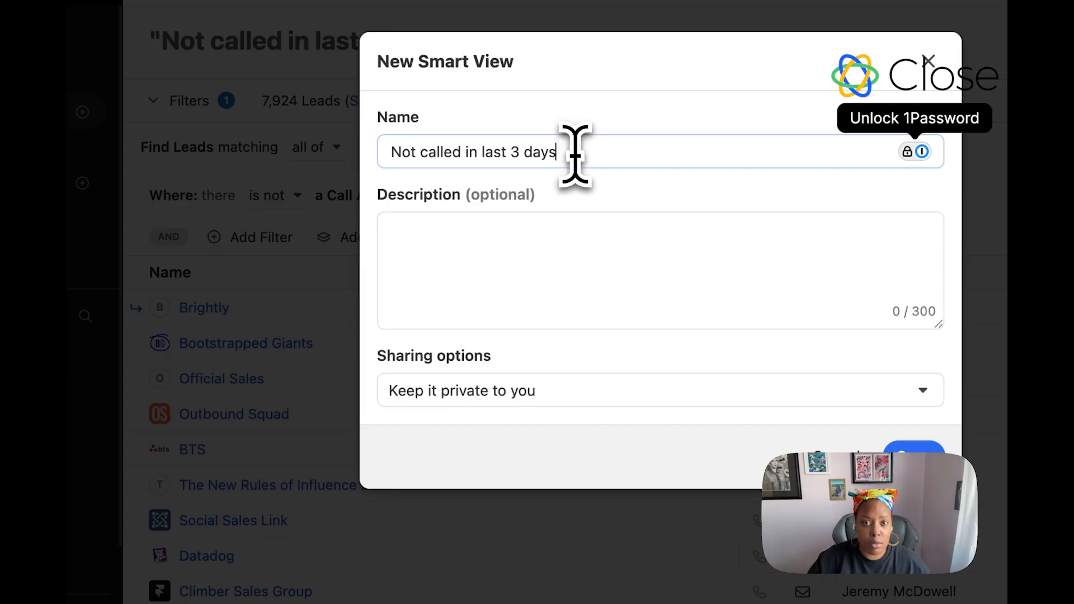
left_click_drag(575, 150, 369, 160)
type("No Calls in 3 days")
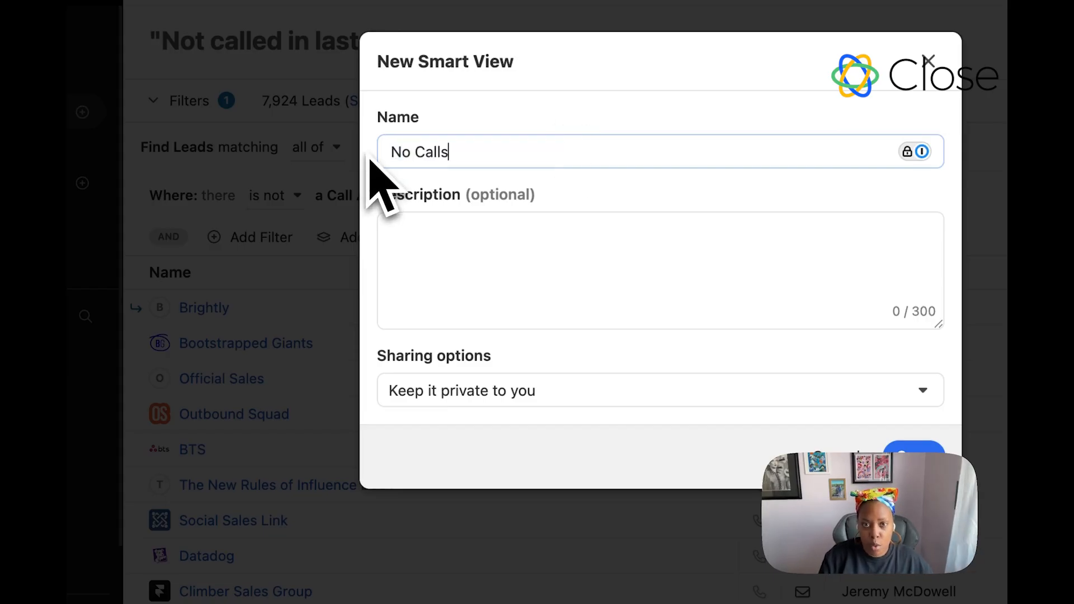
left_click(439, 391)
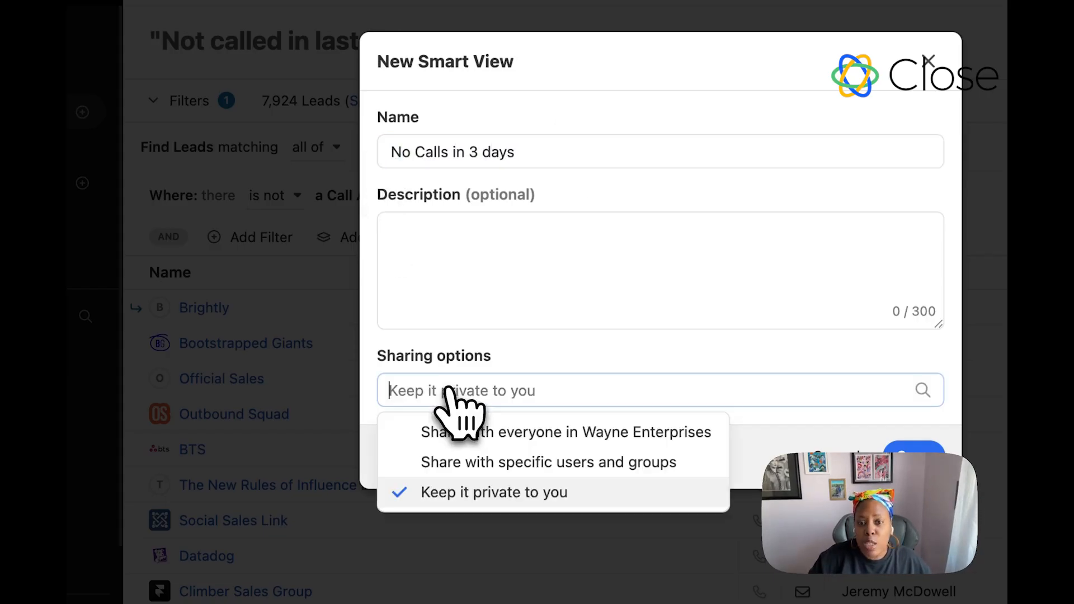
left_click(529, 436)
Step: Add the description 'This is for leads who haven't had a call in the last 3 days' and save the smart view
left_click(442, 247)
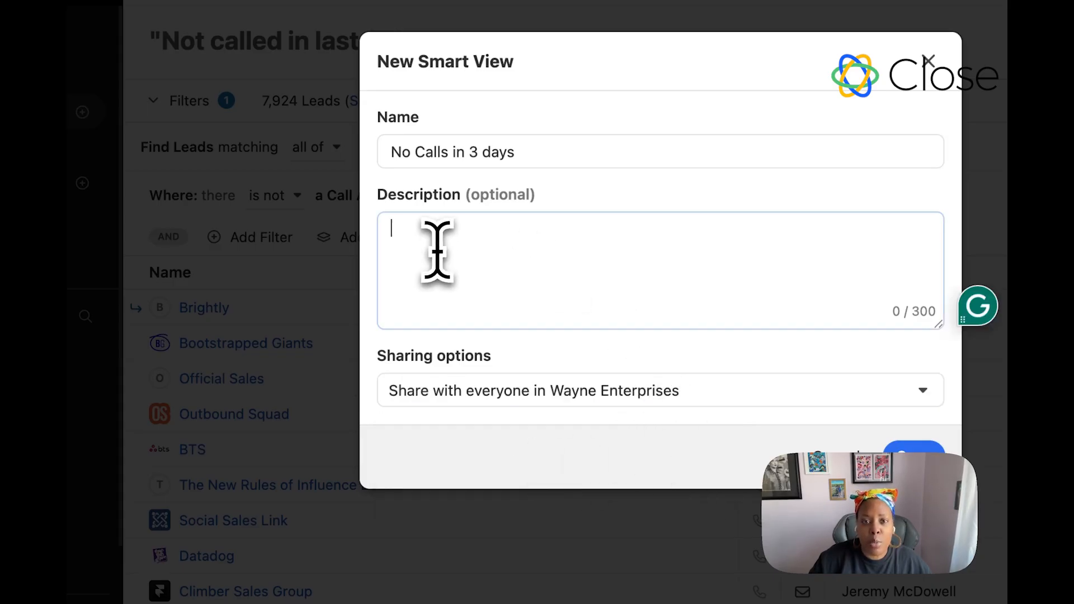
type("This is for cal")
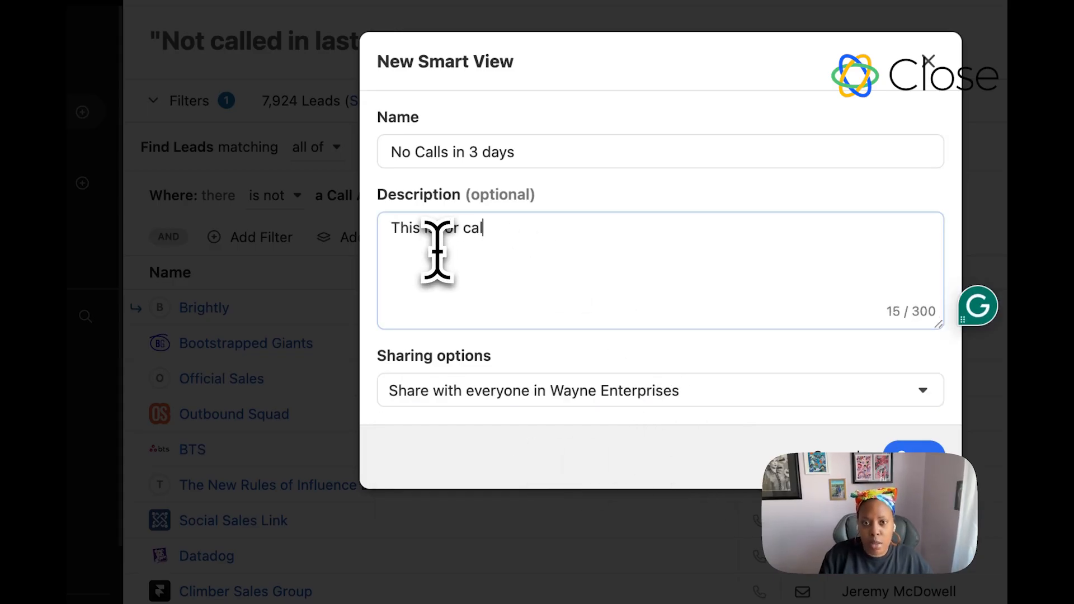
type("ls")
key("BackSpace")
double_click(473, 230)
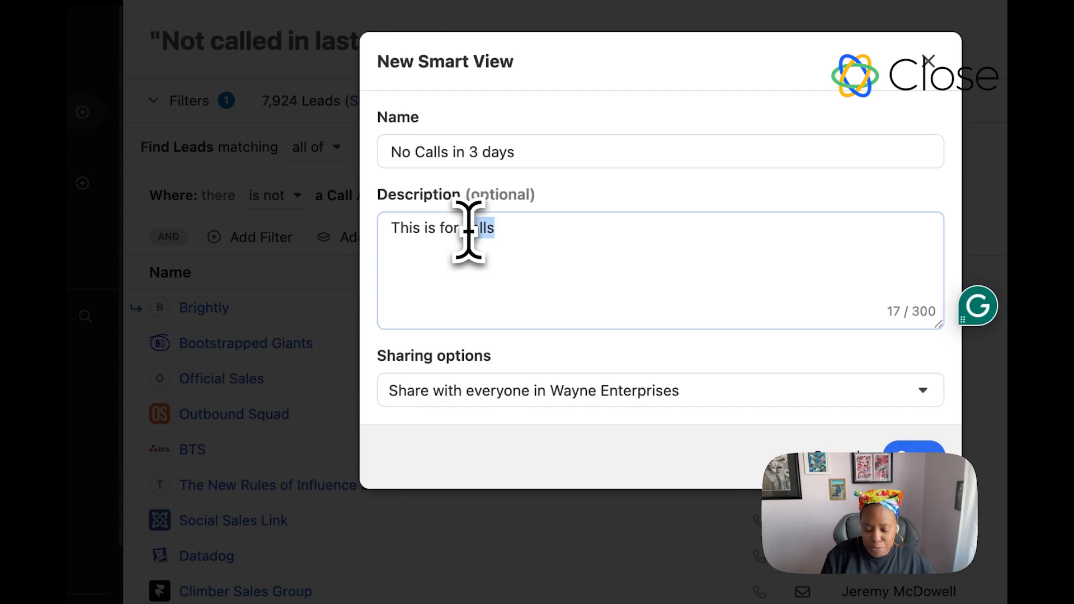
type("leads who ha")
type("ven't had a call")
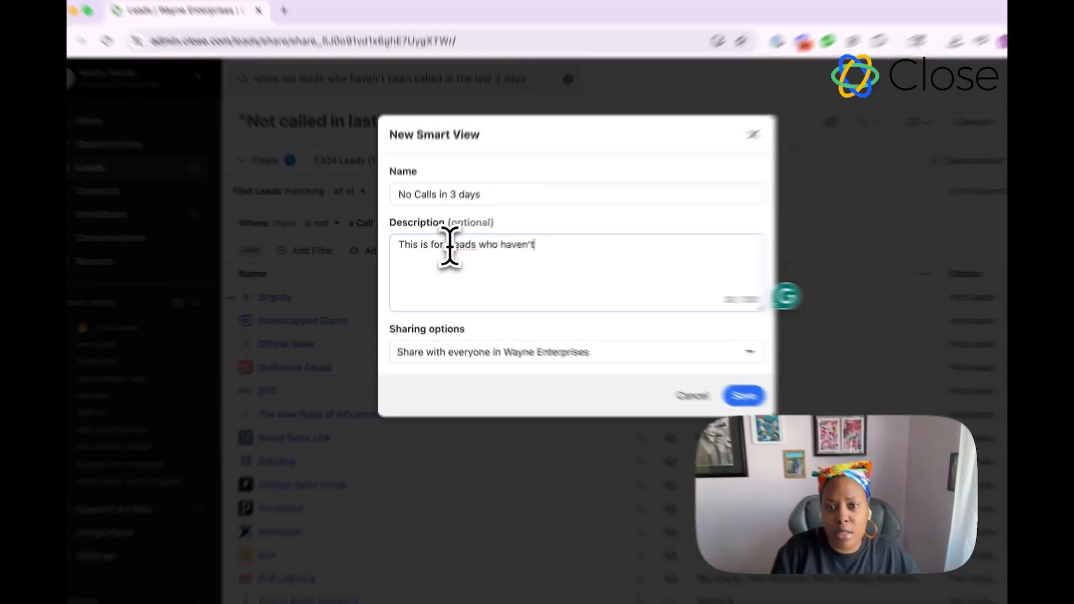
type(" in the last 3 ")
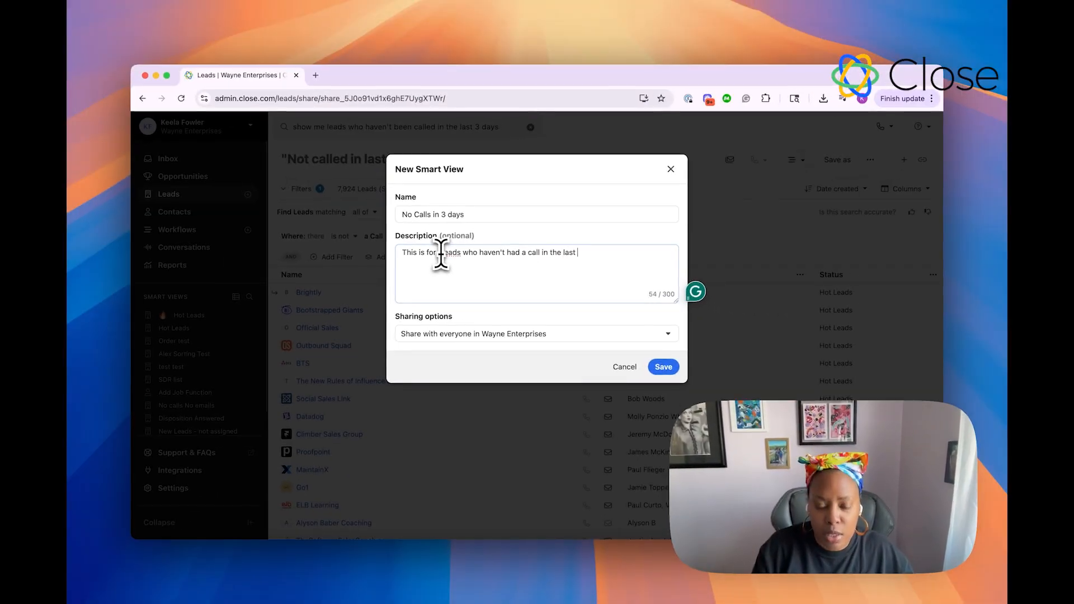
type("days")
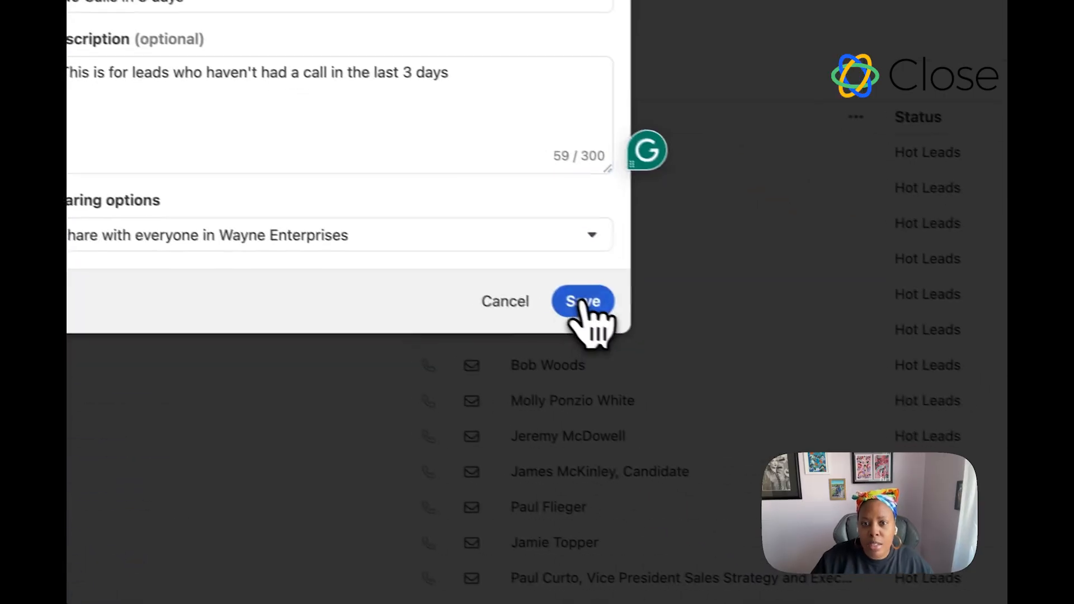
left_click(662, 367)
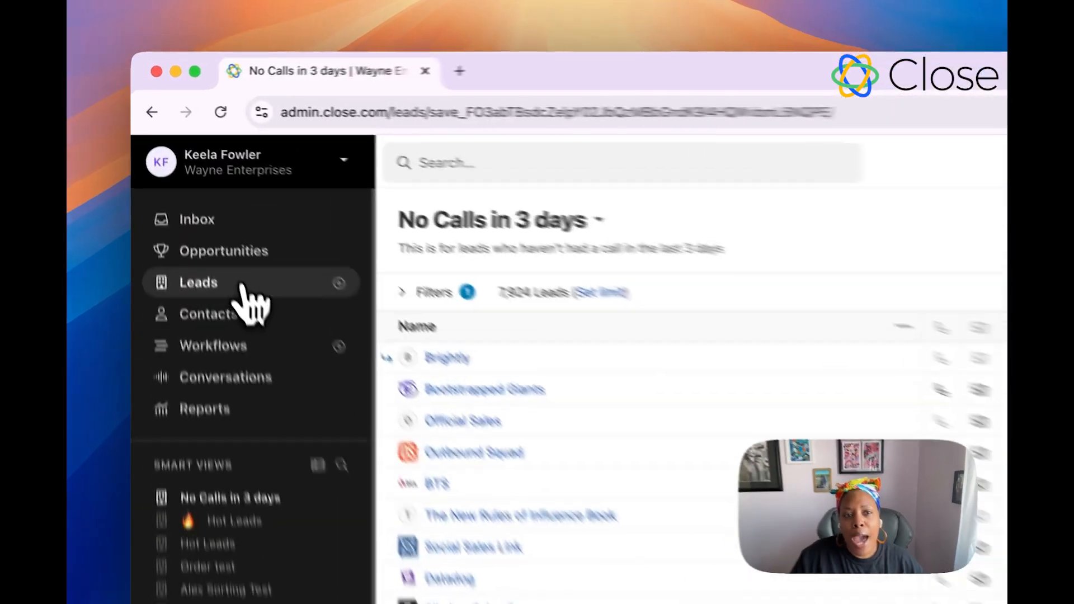
Step: On the full leads list, filter leads whose current status is any of Potential or Interested
left_click(241, 286)
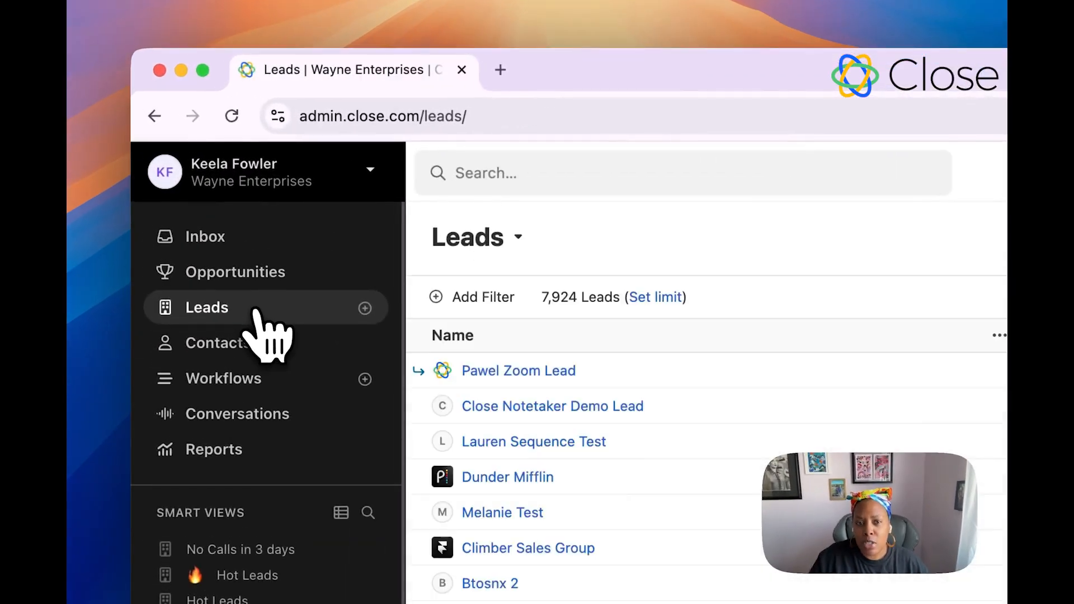
left_click(436, 273)
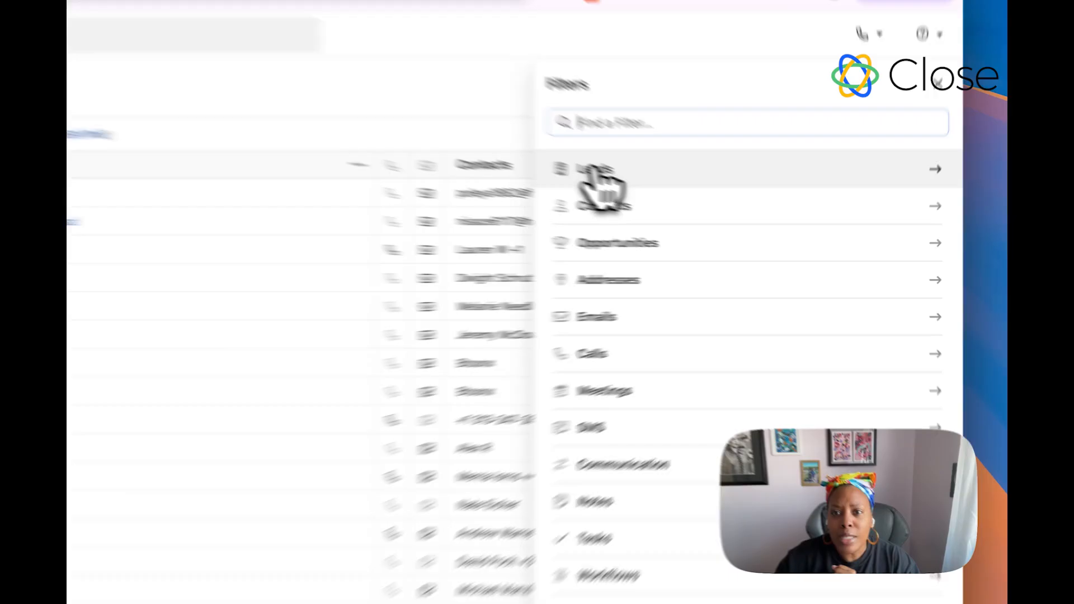
left_click(597, 171)
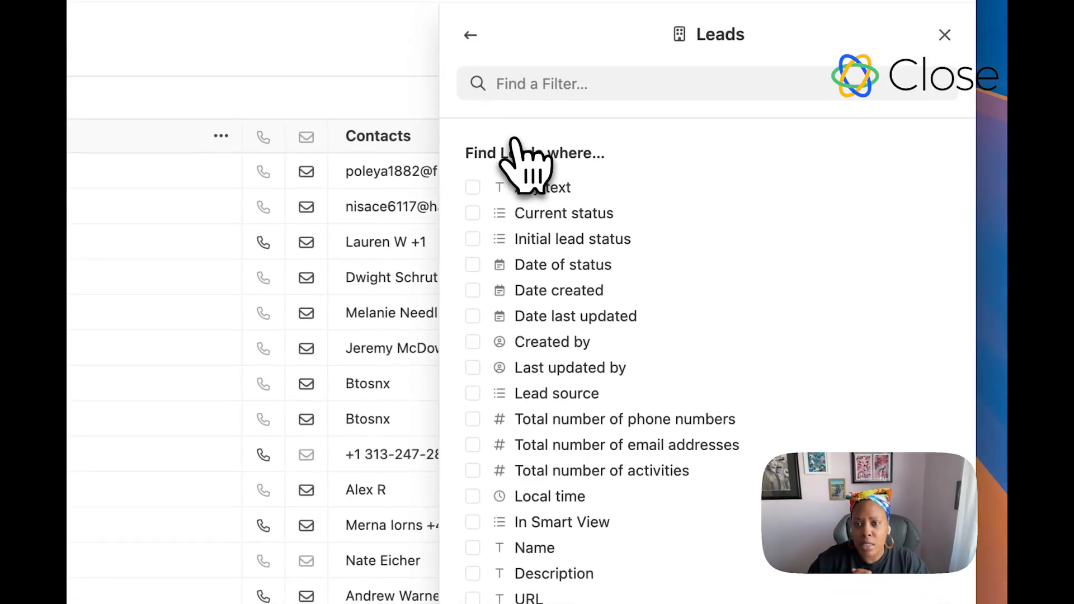
left_click(559, 214)
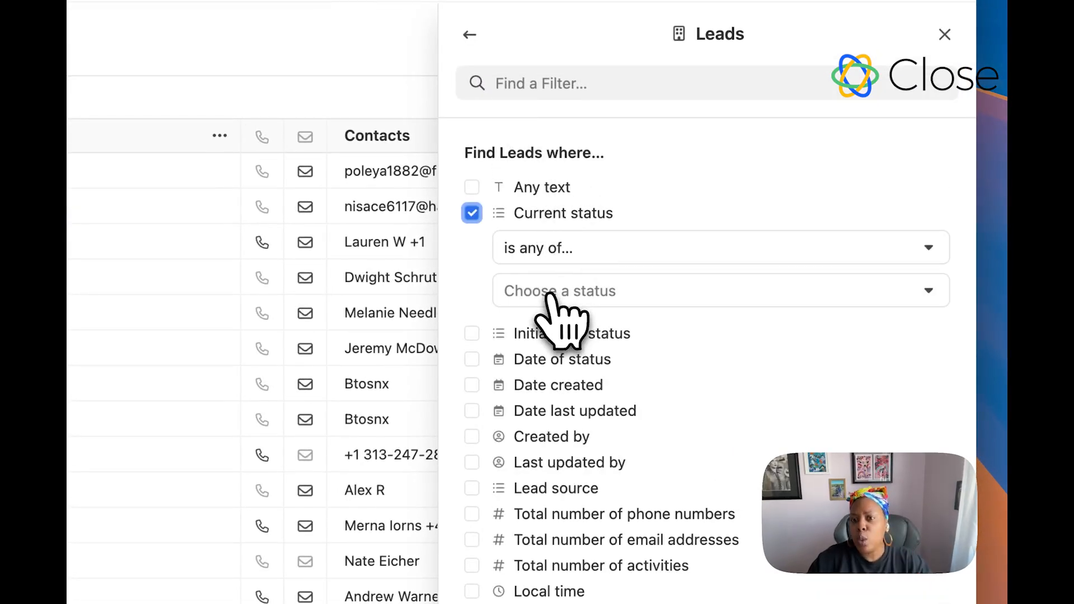
left_click(550, 292)
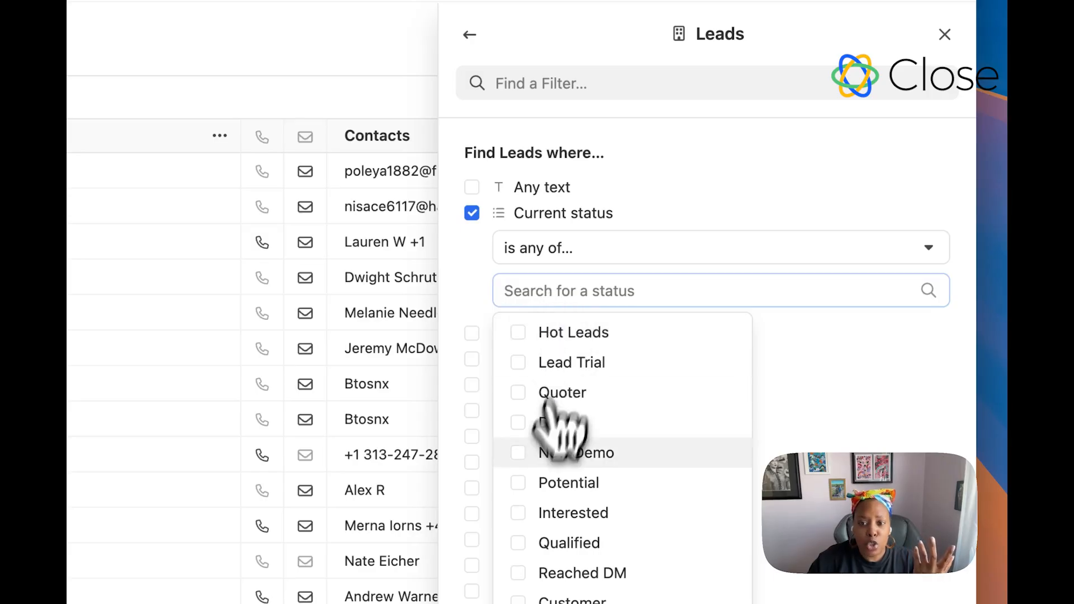
left_click(523, 480)
left_click(486, 458)
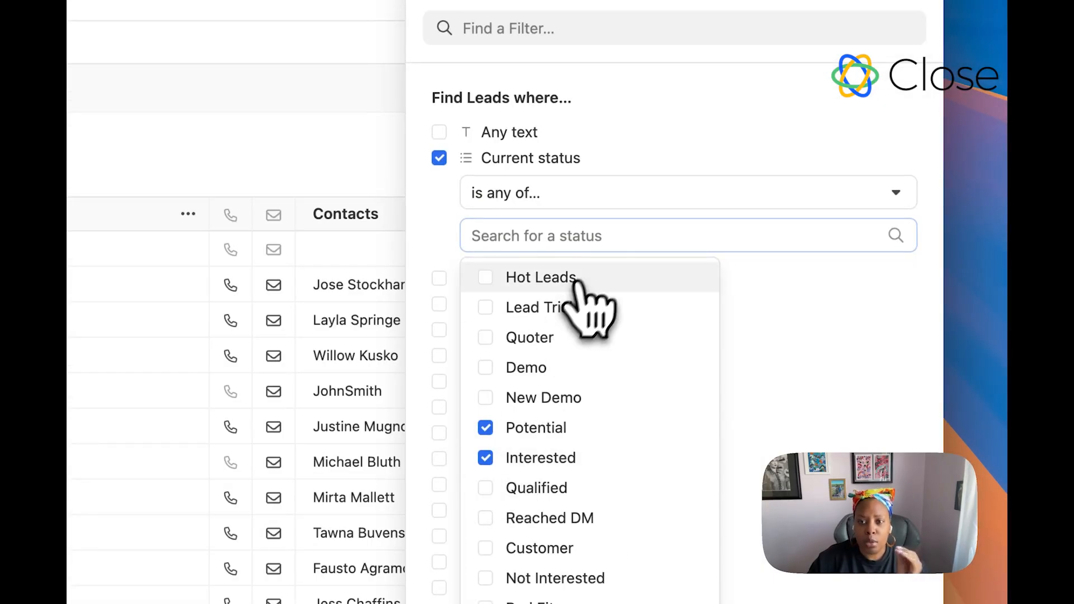
left_click(521, 196)
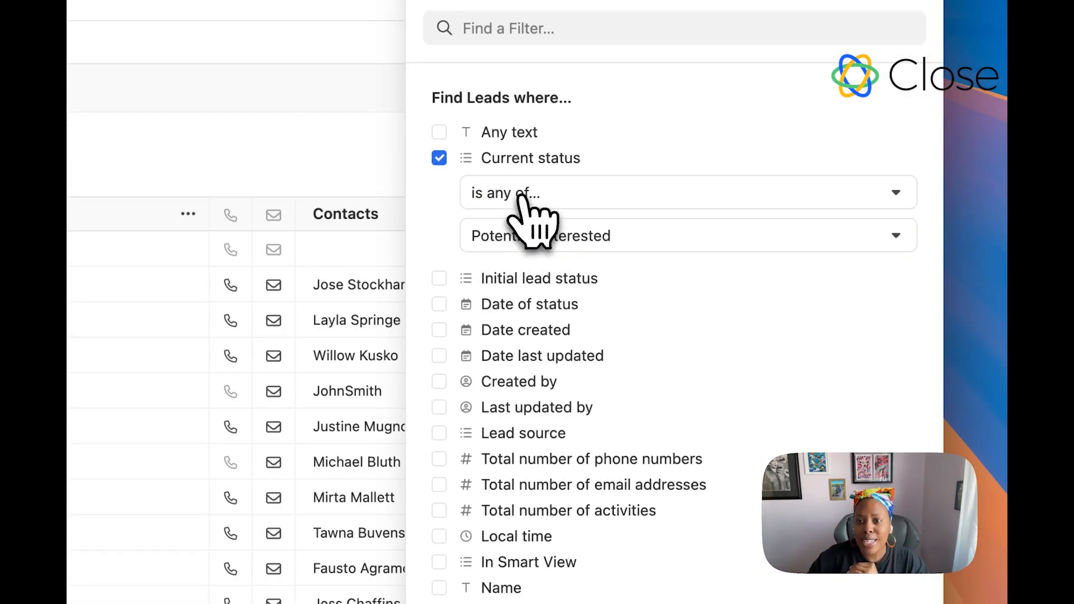
left_click(520, 196)
left_click(629, 151)
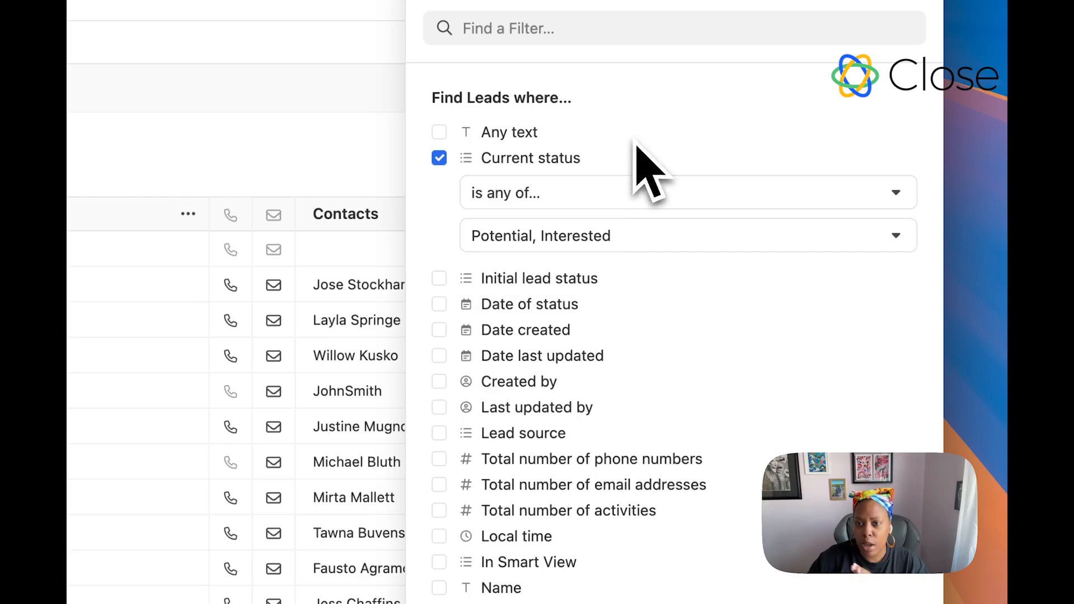
left_click(884, 517)
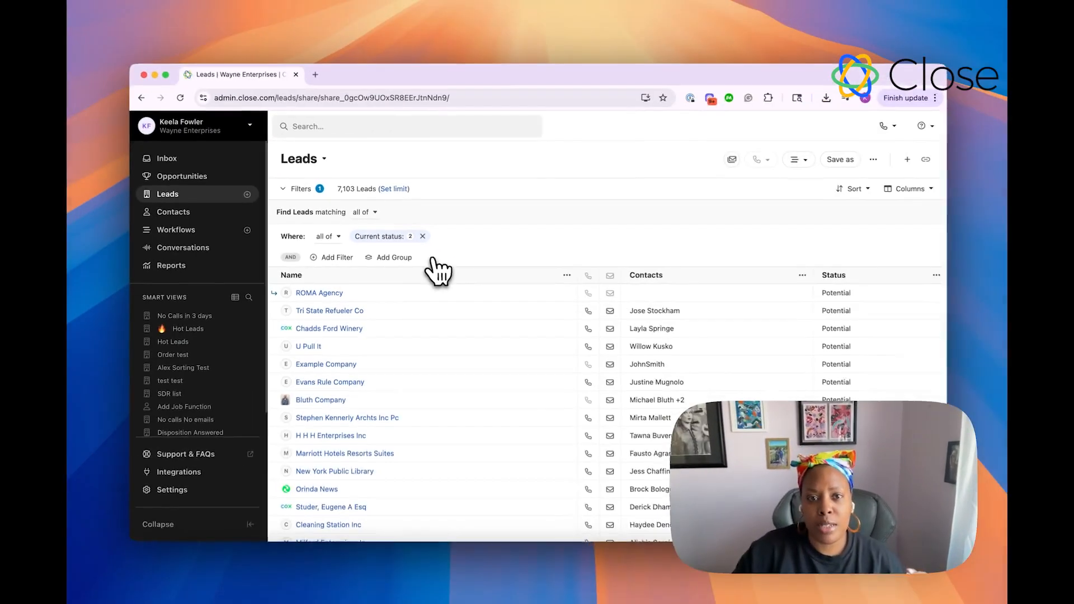
Step: Add a calls filter where the number of outgoing calls is less than 3
mouse_move(374, 239)
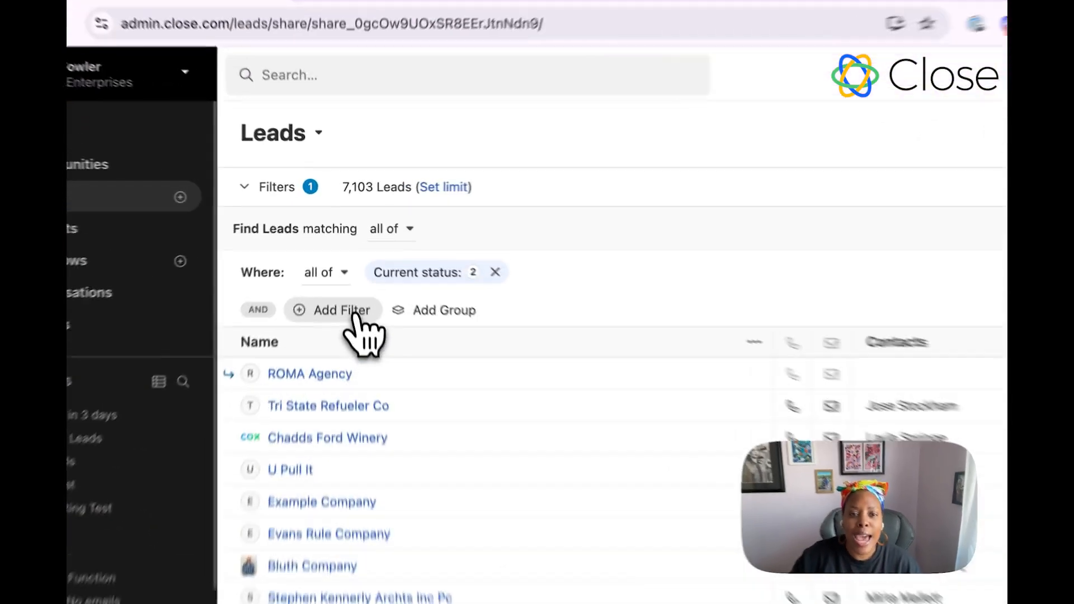
left_click(358, 329)
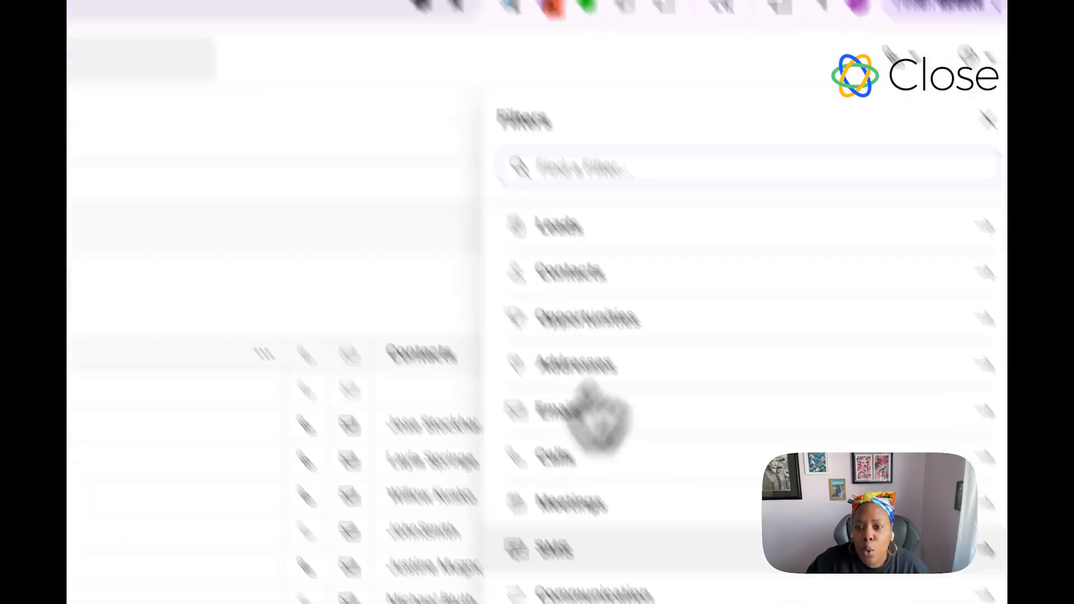
left_click(481, 333)
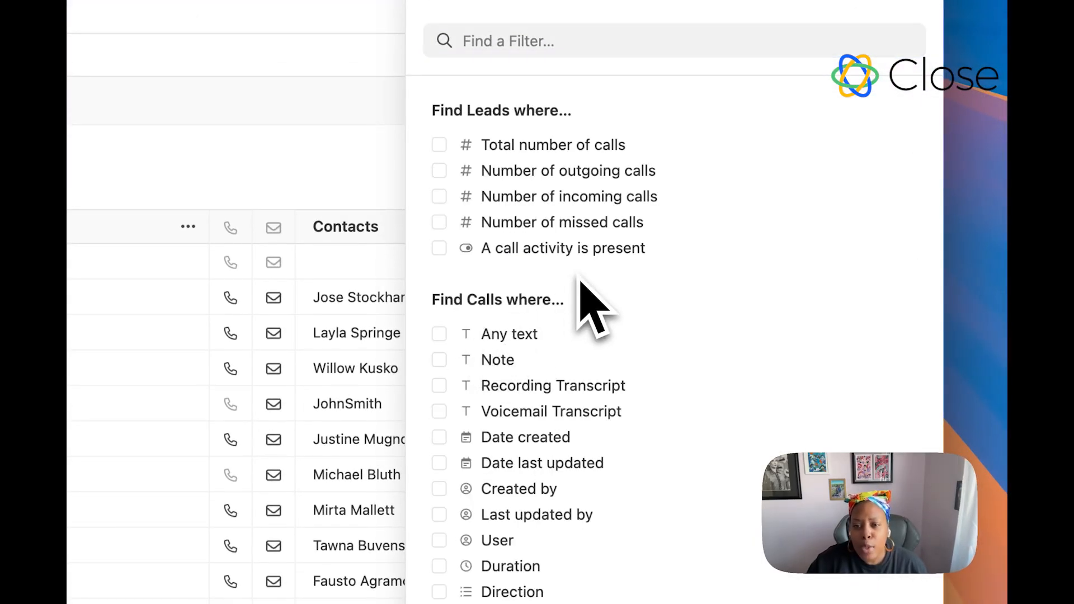
left_click(546, 171)
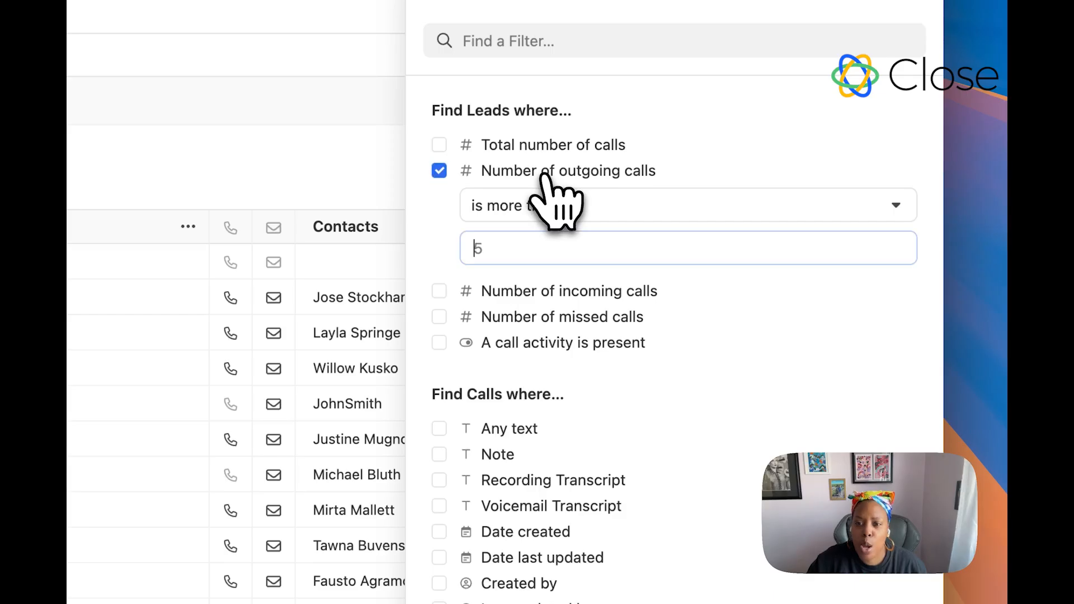
left_click(541, 214)
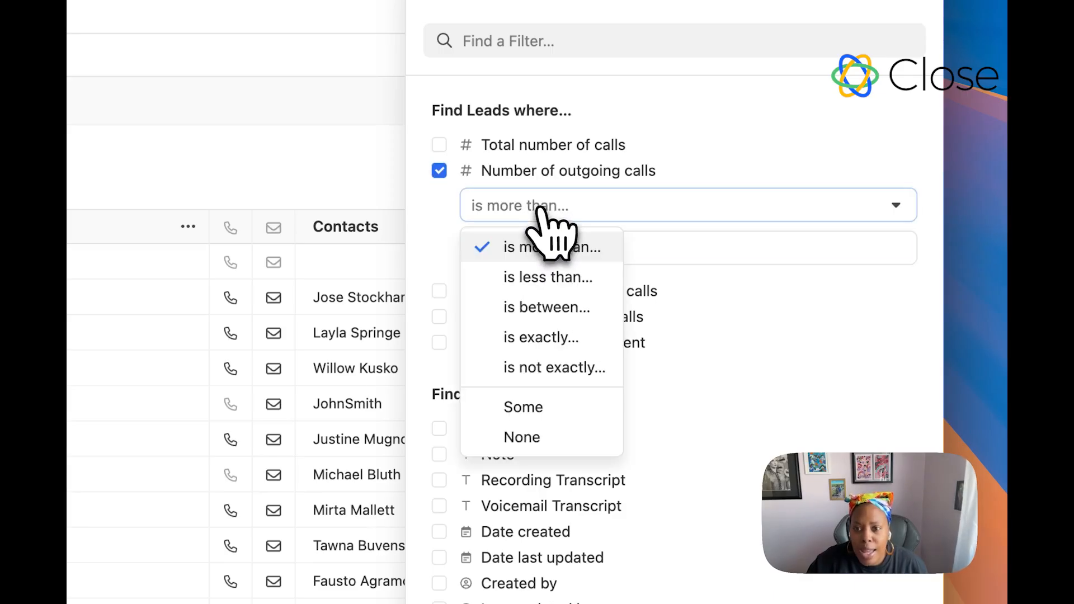
left_click(544, 274)
left_click(546, 248)
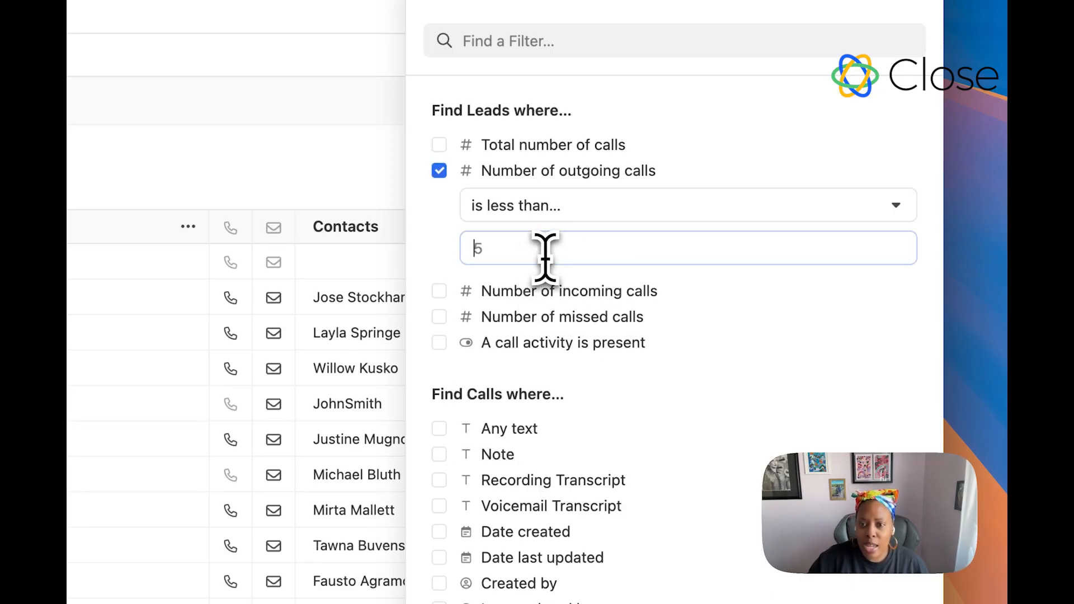
type("3")
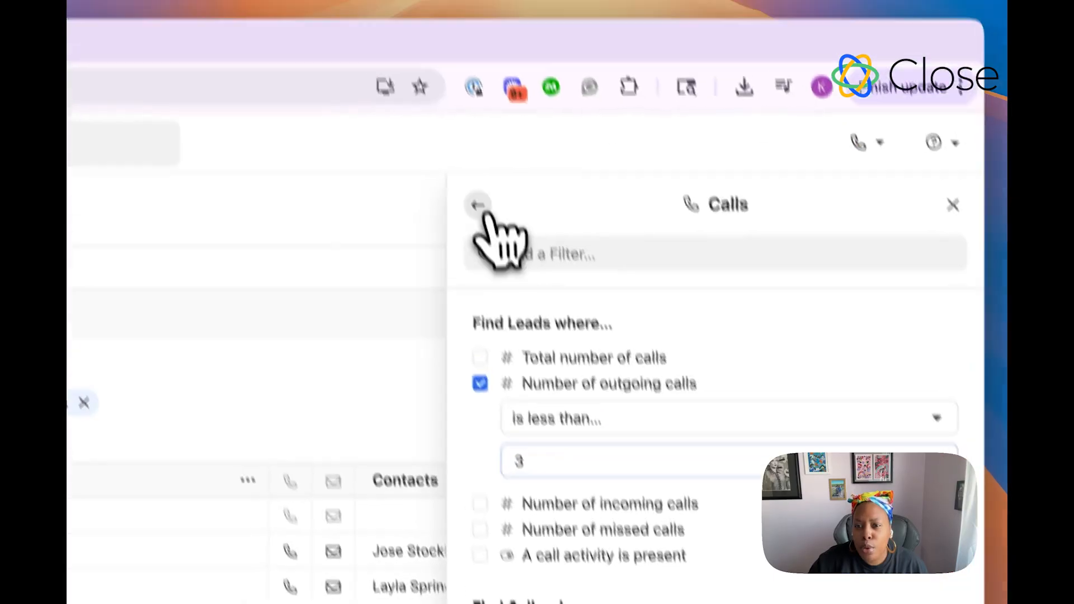
Step: Search the filters for 'lead owner' and add a Lead Owner filter set to the Support group
left_click(434, 91)
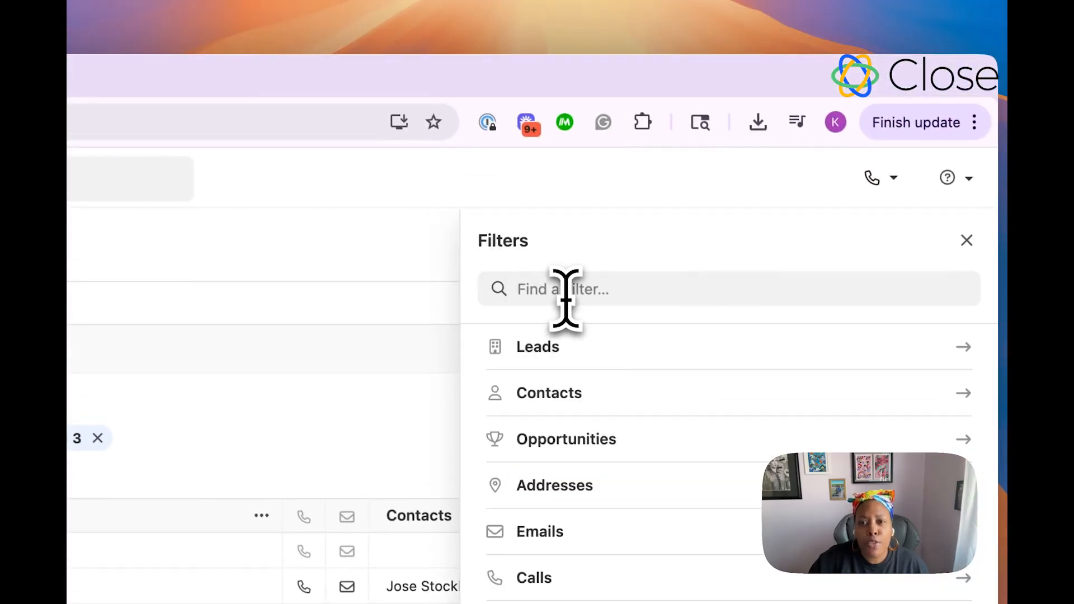
left_click(566, 297)
type("lead owner")
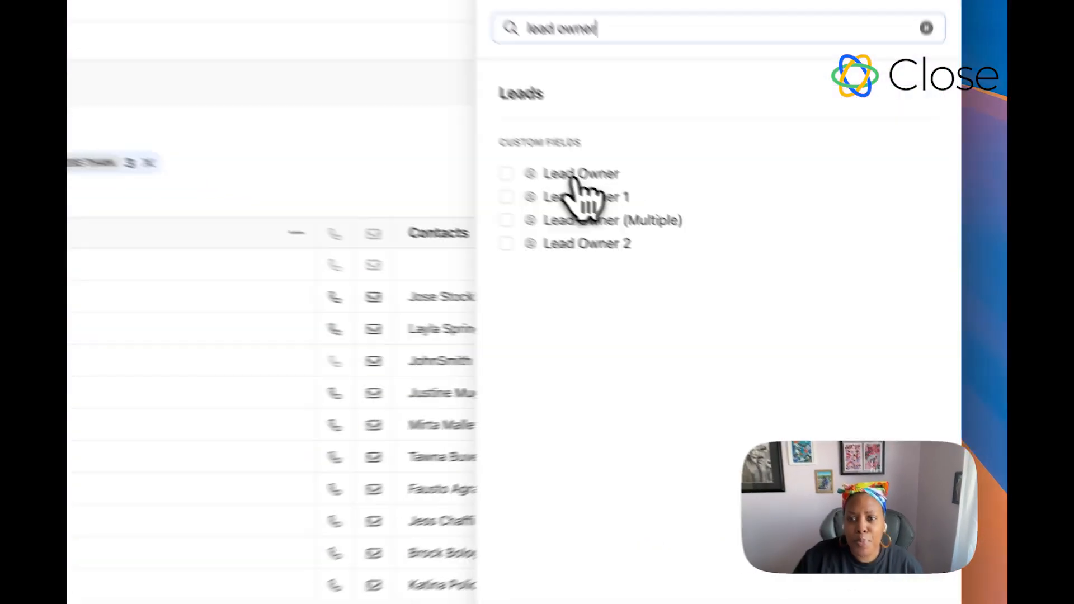
left_click(726, 263)
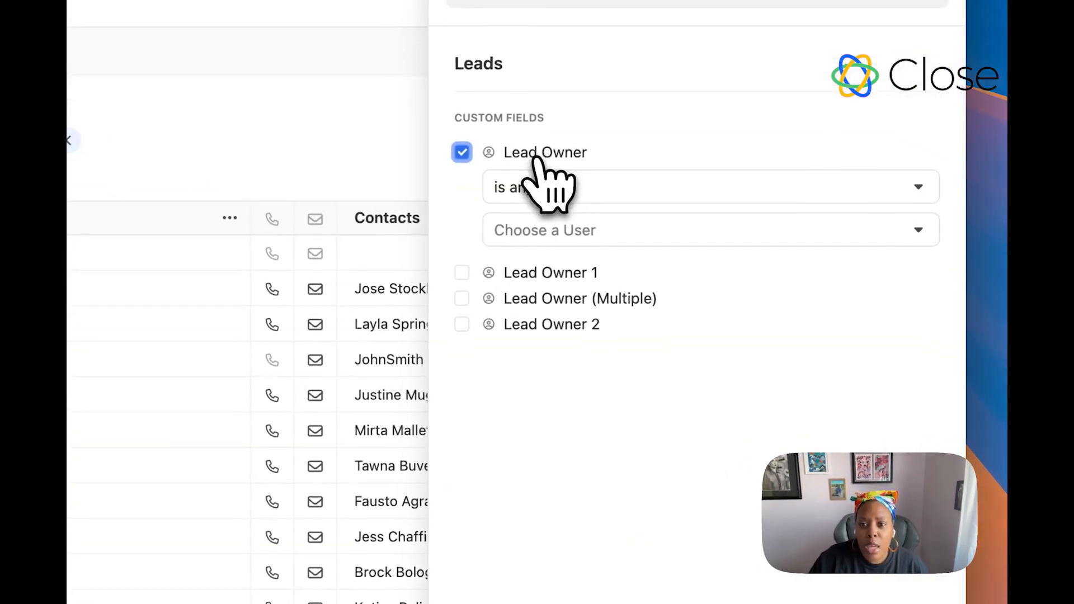
left_click(537, 229)
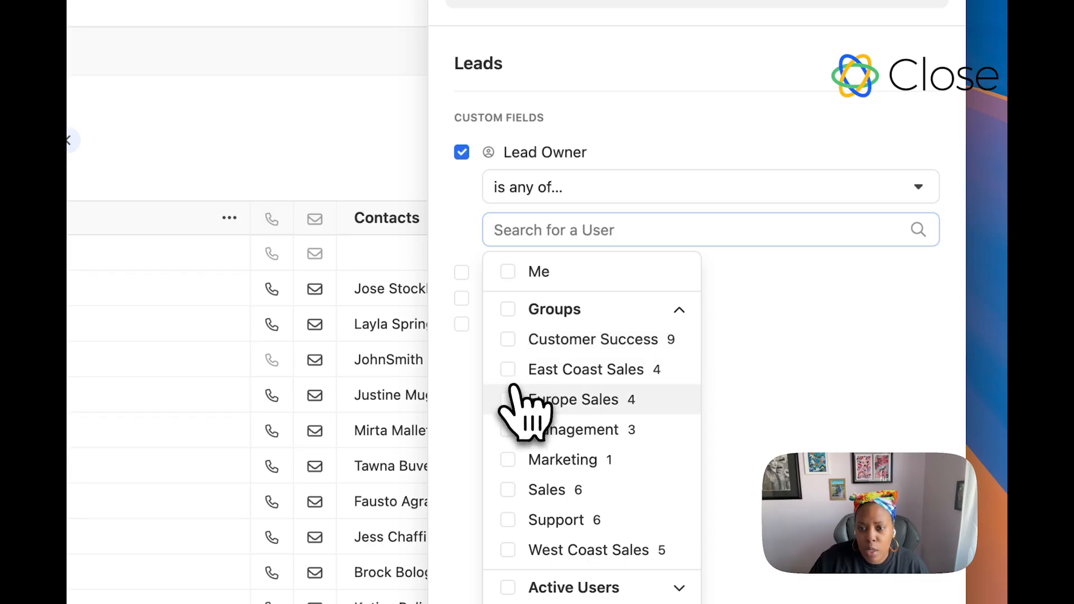
left_click(510, 523)
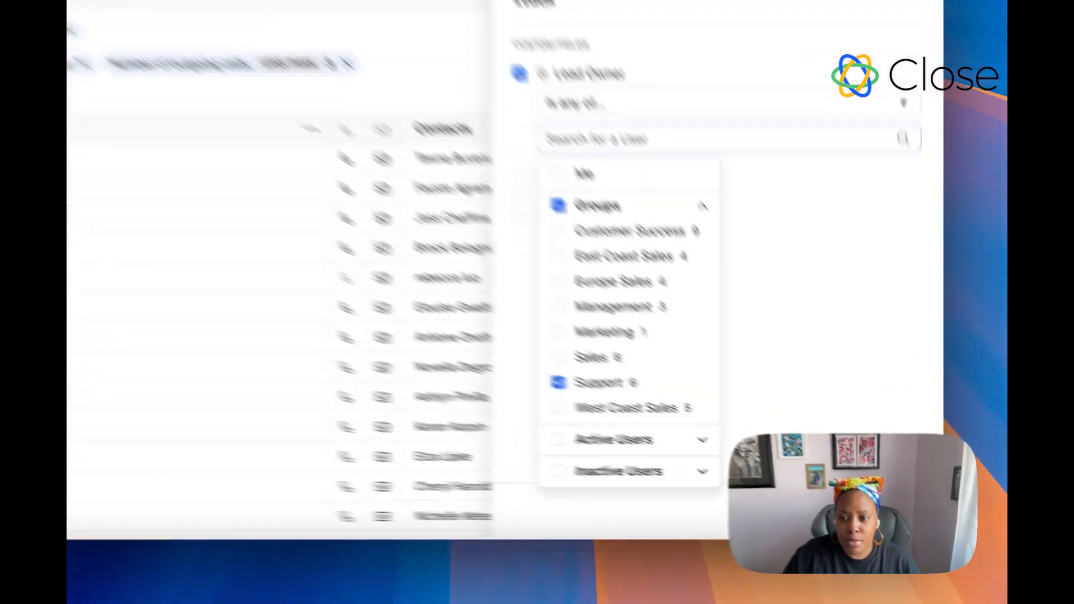
Step: Close the filter panel and save the filtered leads as a new private smart view named 'Support - 3'
left_click(912, 523)
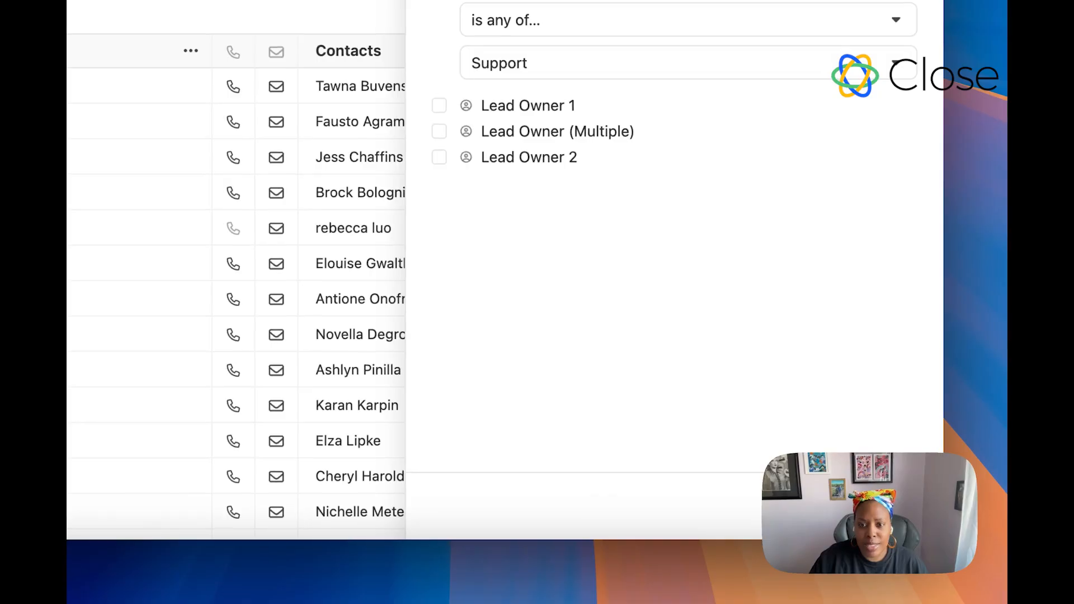
left_click(912, 523)
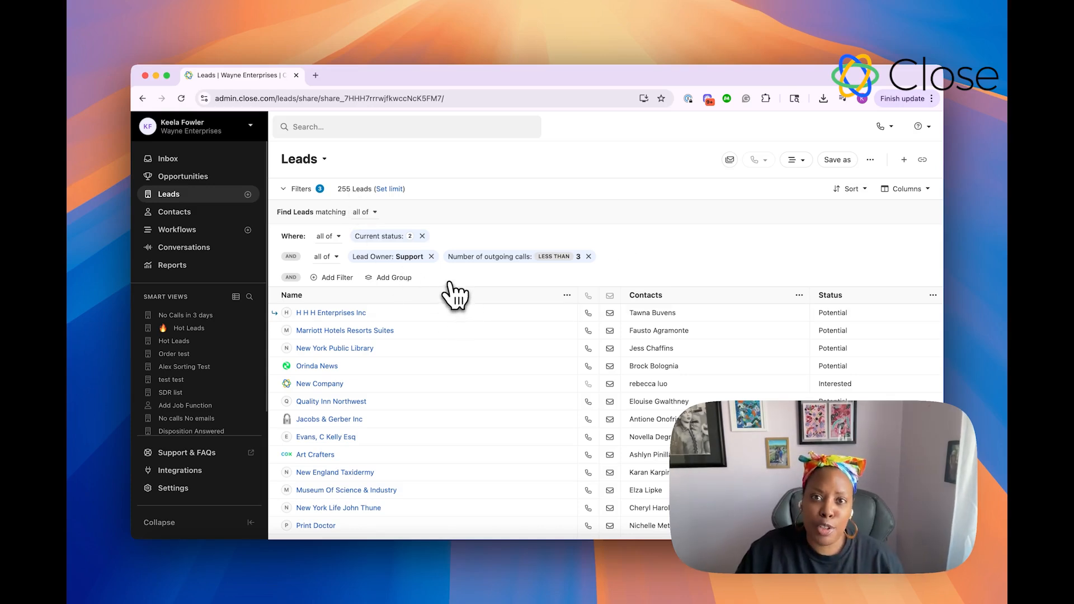
left_click(838, 161)
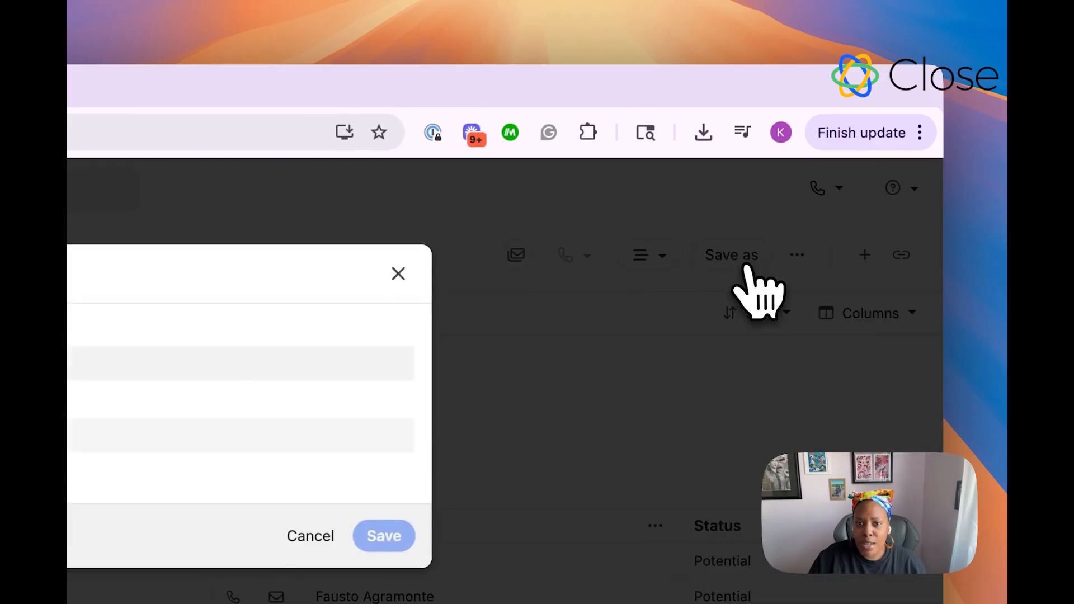
type("Support - N")
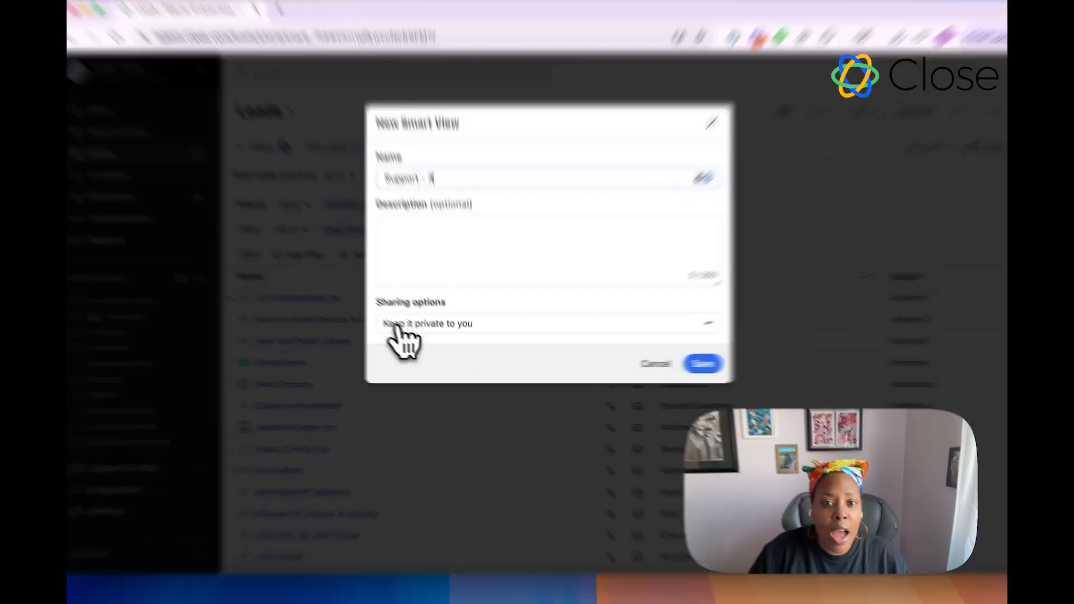
left_click(410, 334)
left_click(410, 334)
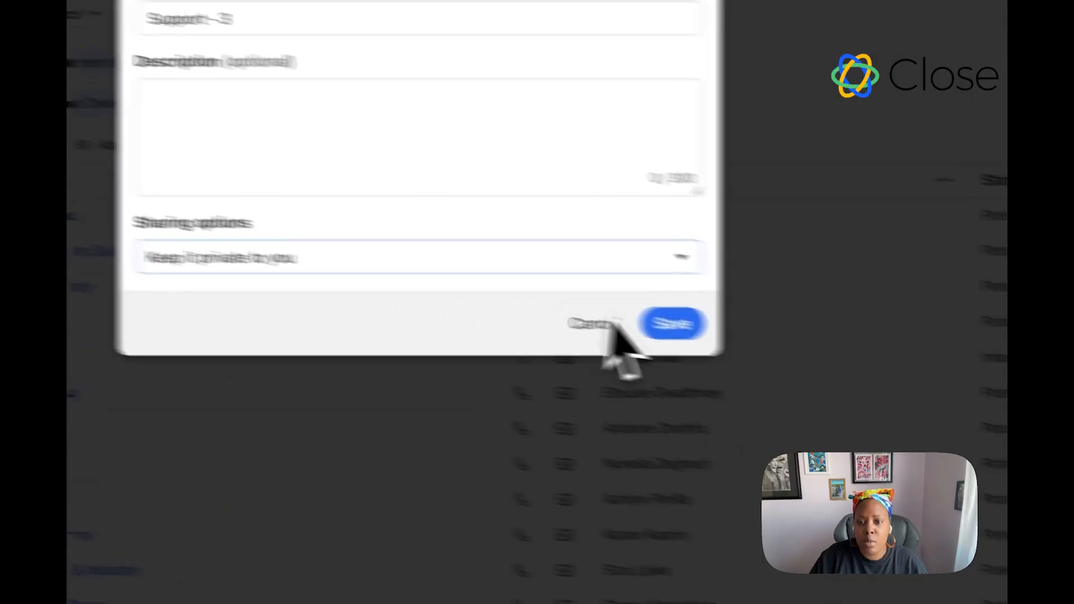
left_click(845, 352)
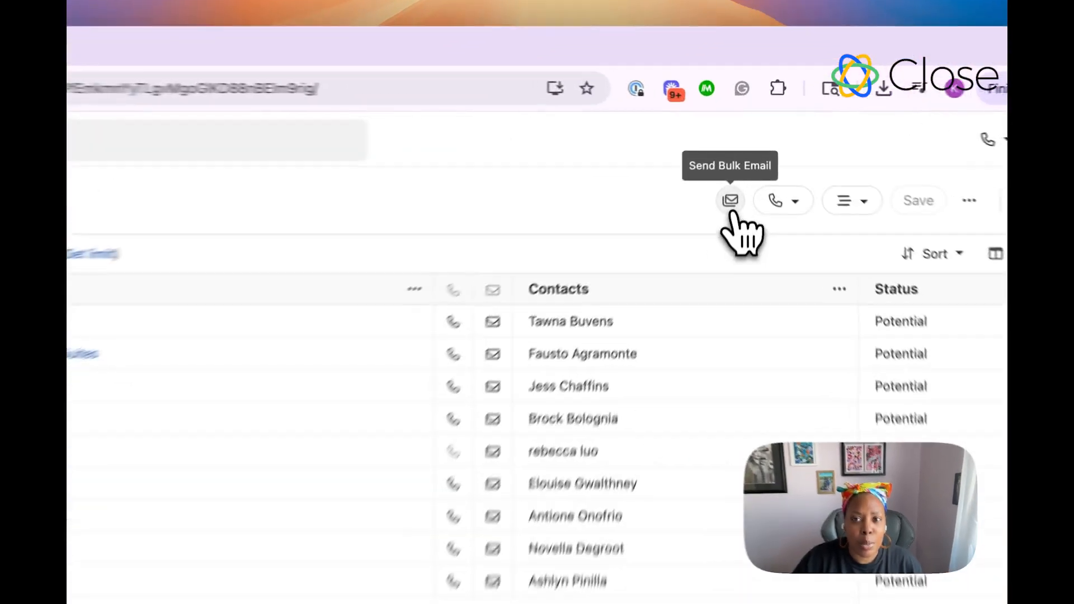
Step: Preview a bulk email to the smart view's leads using the '7-Day No Activity Follow-up' template, then close it without sending
left_click(740, 159)
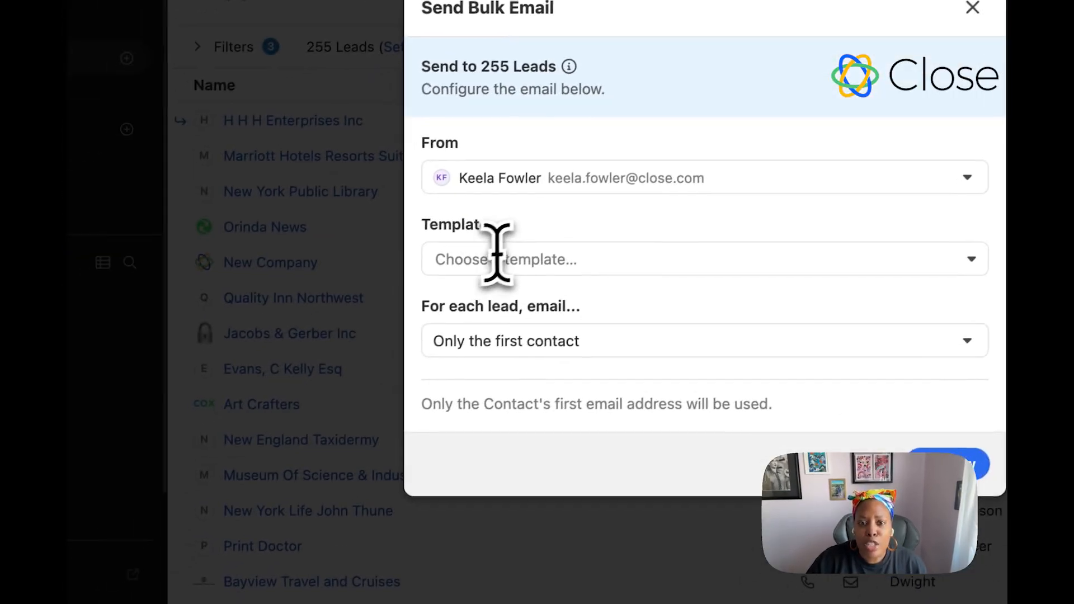
left_click(496, 254)
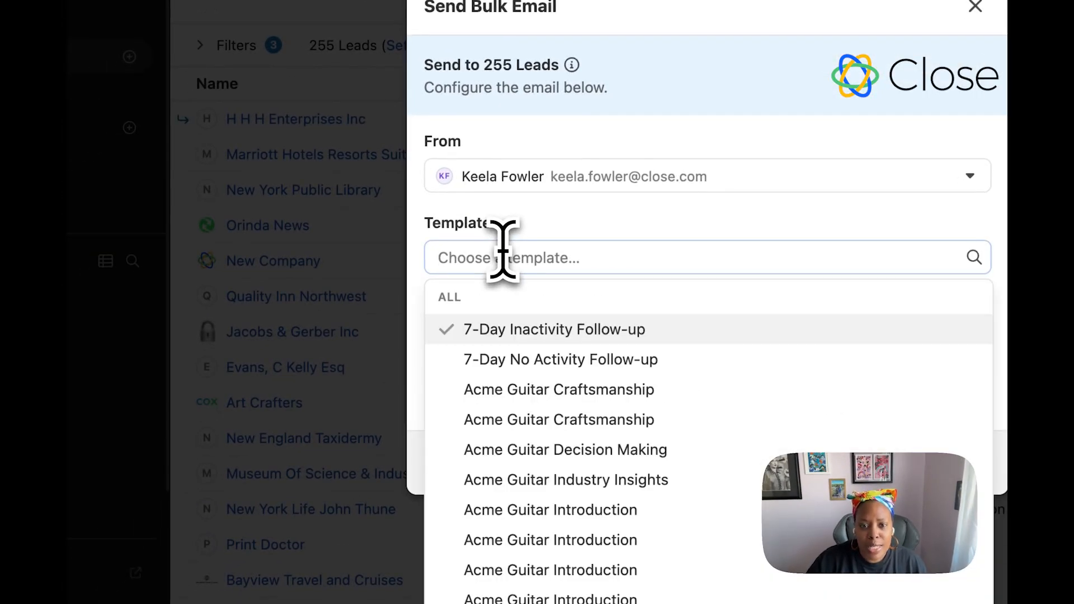
left_click(512, 361)
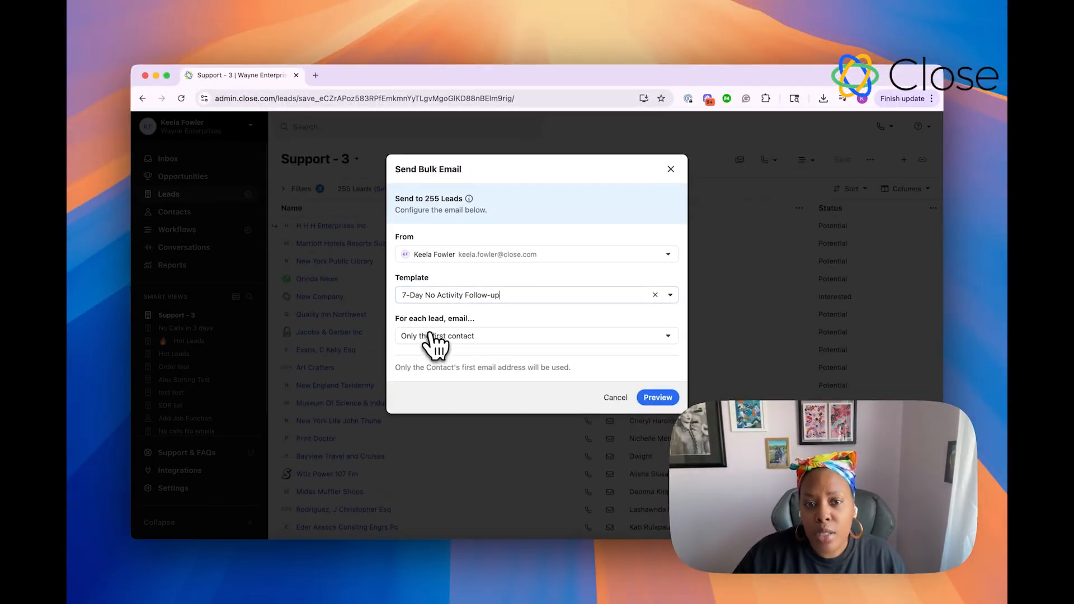
left_click(445, 336)
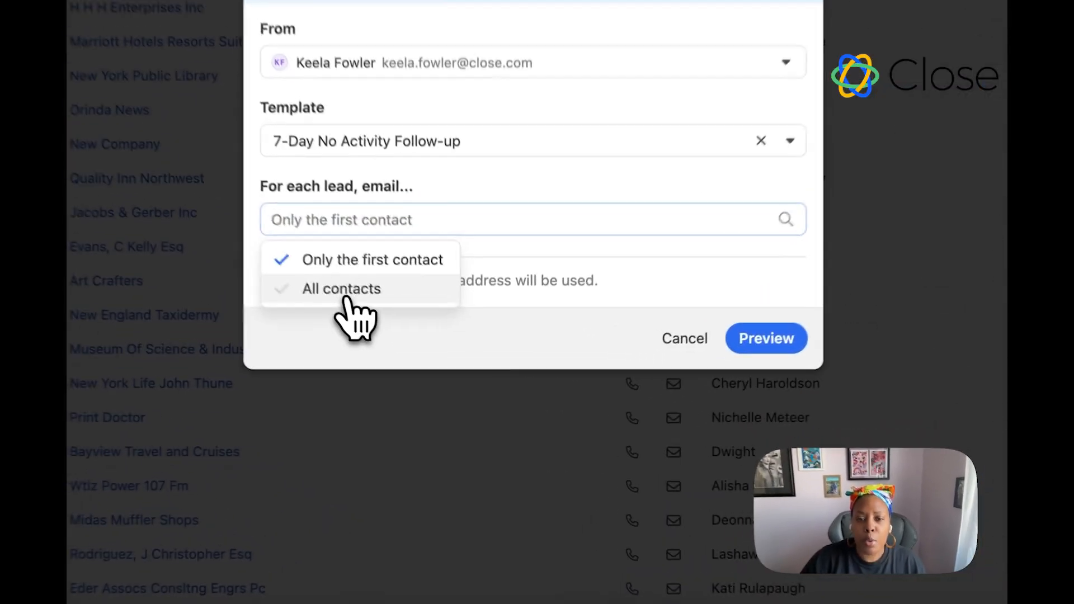
left_click(442, 372)
left_click(747, 334)
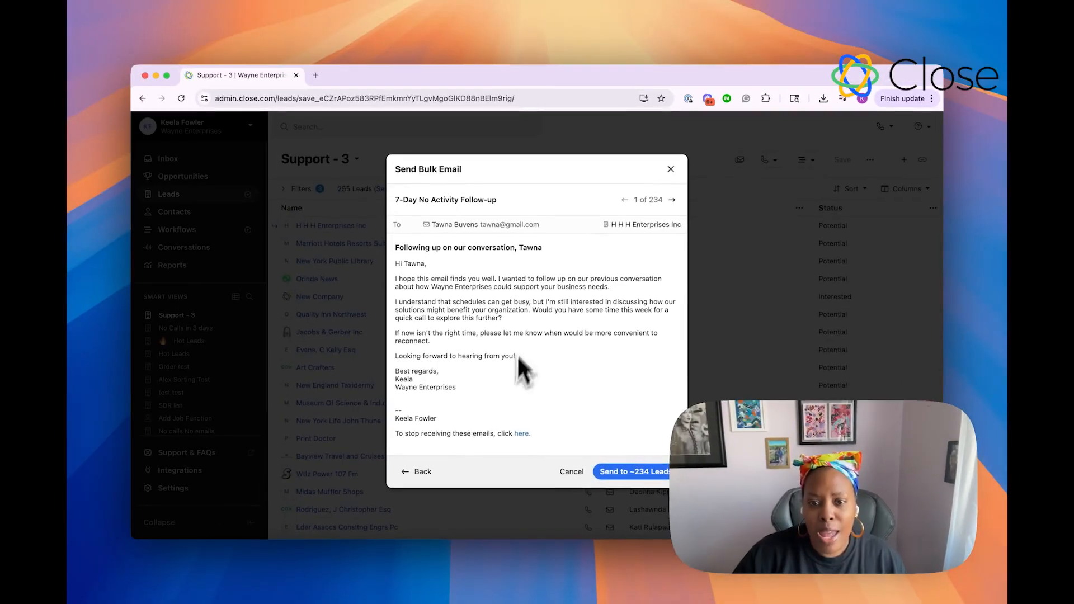
left_click(670, 169)
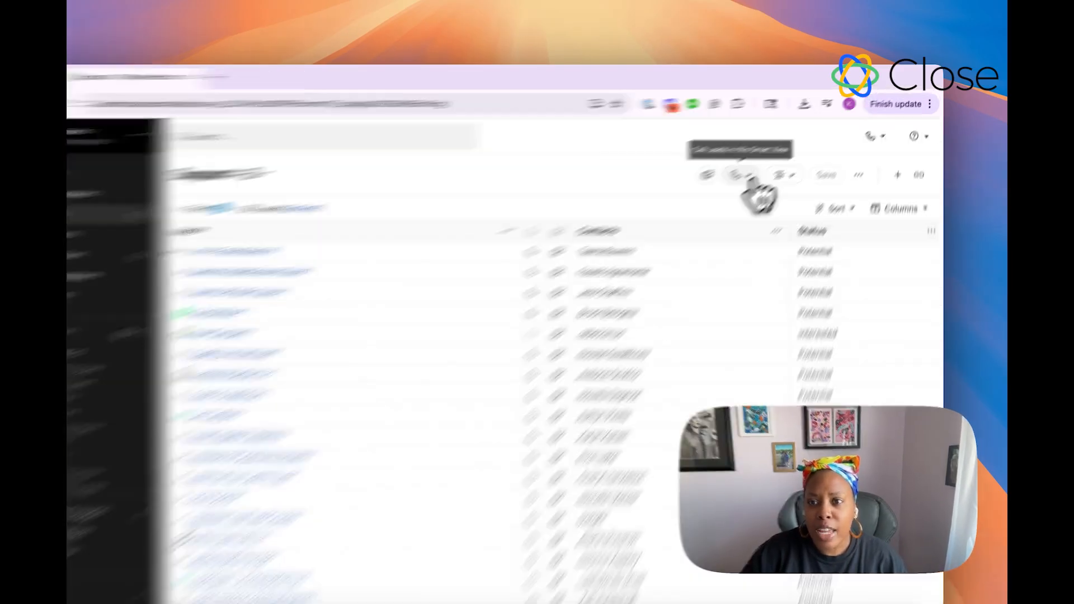
Step: Review the calling options available for the smart view's leads
left_click(778, 162)
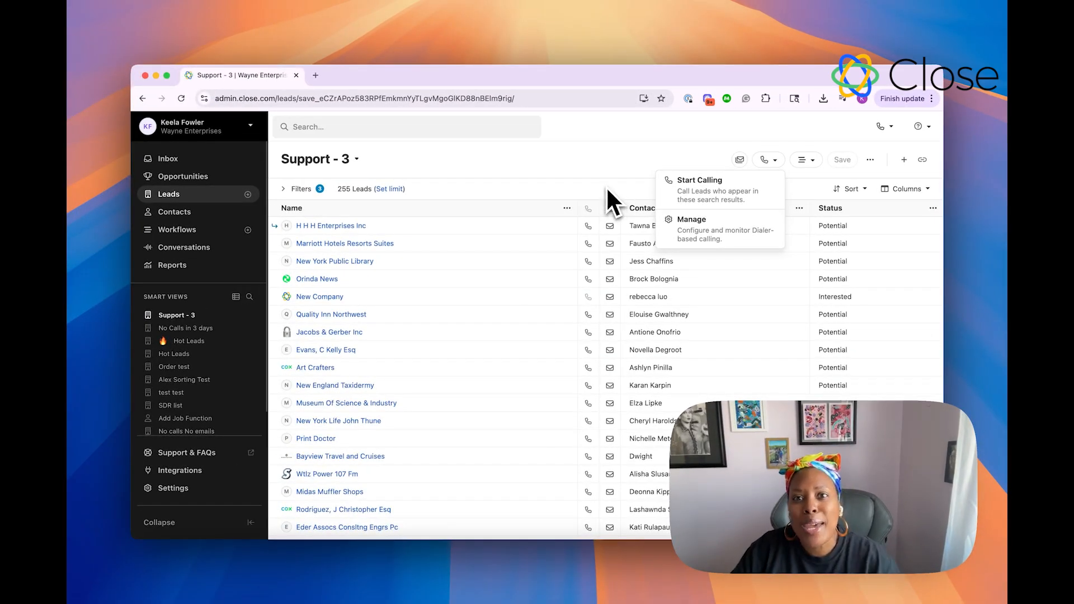
left_click(606, 186)
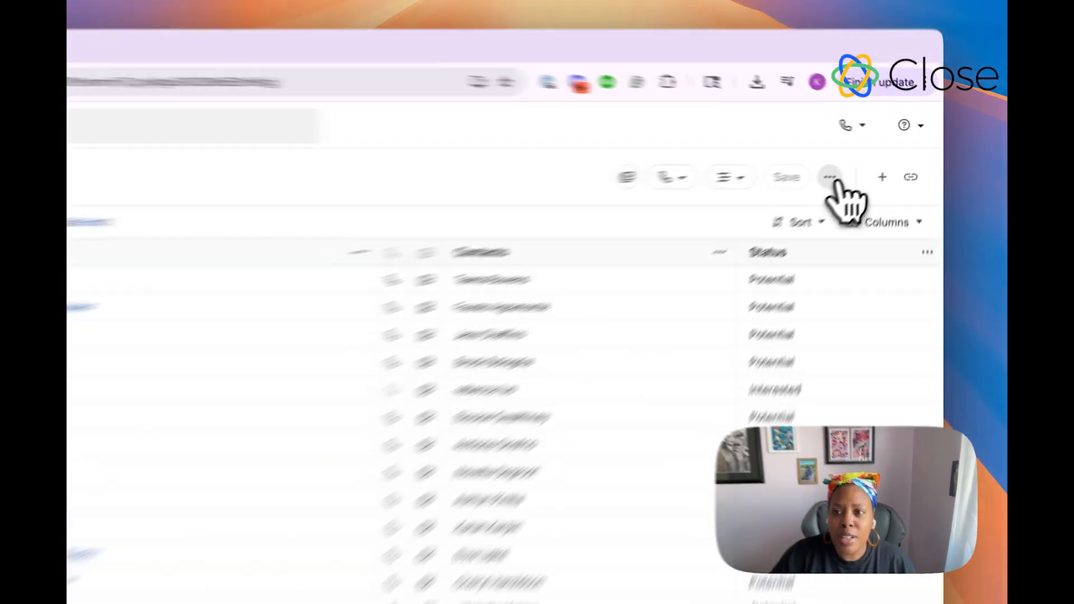
Step: Try a bulk edit updating the status of all leads in the smart view to Hot Leads, closing it at confirmation
left_click(831, 178)
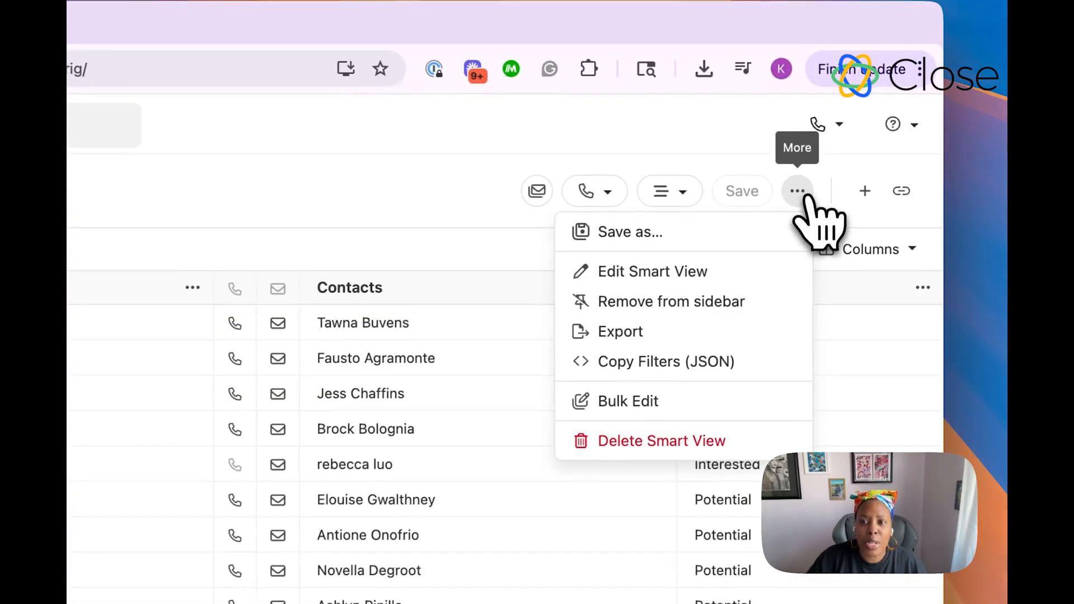
left_click(638, 404)
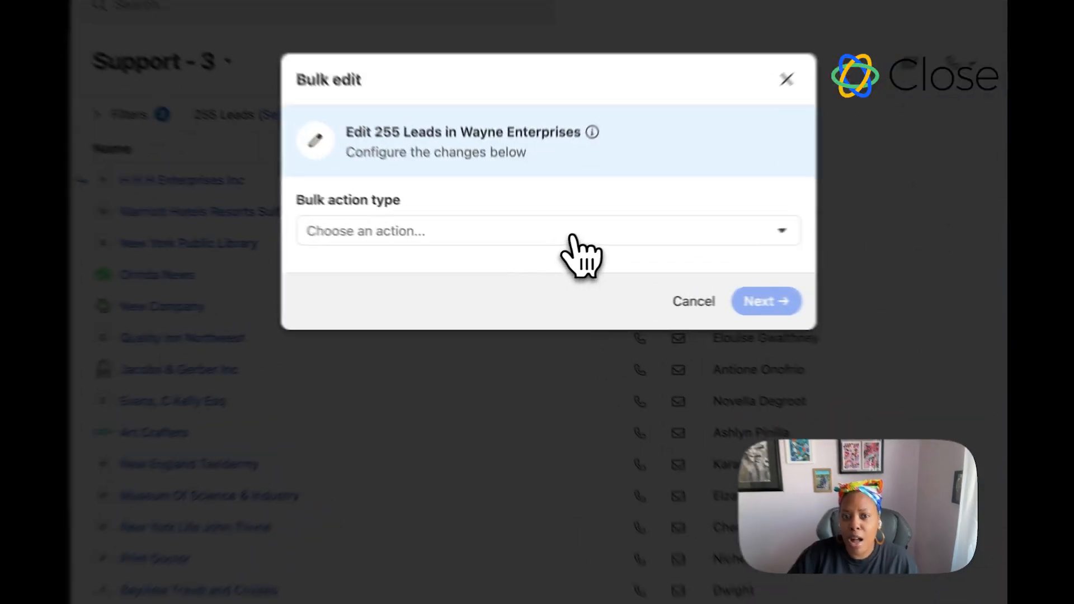
left_click(551, 256)
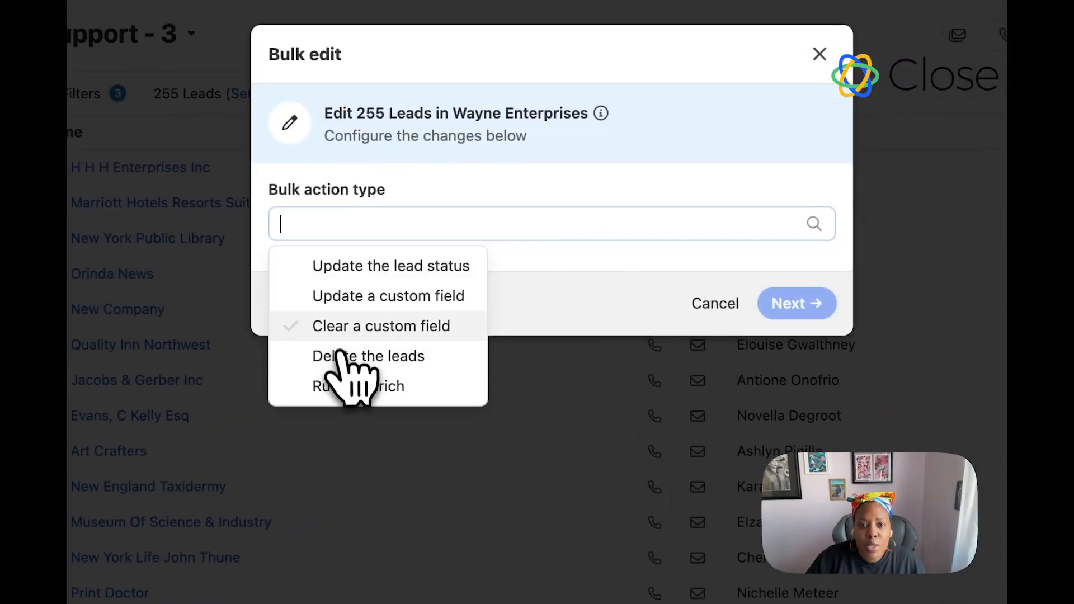
left_click(355, 267)
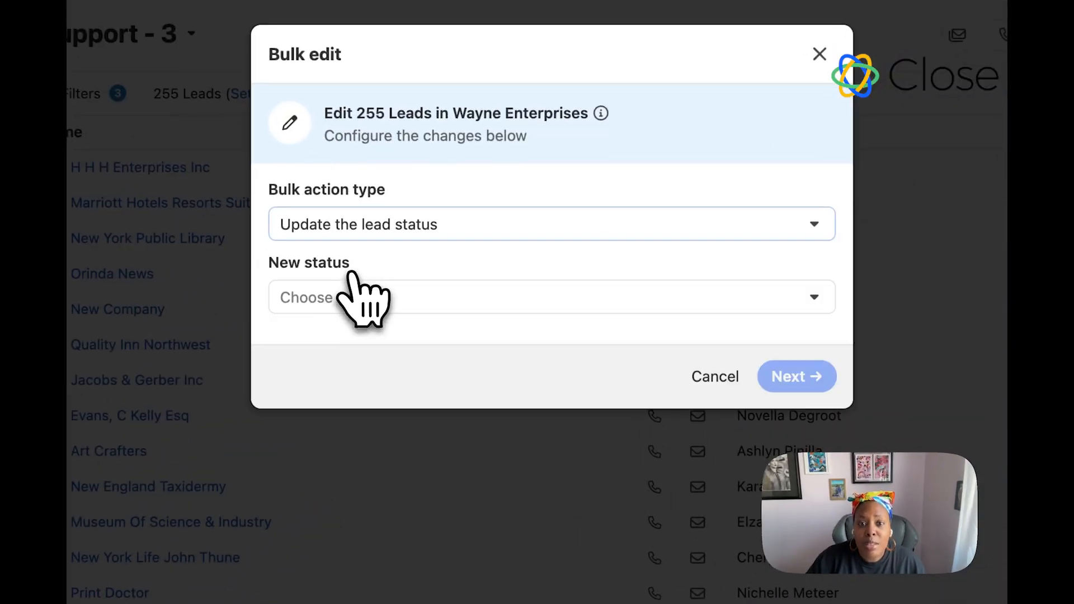
left_click(348, 304)
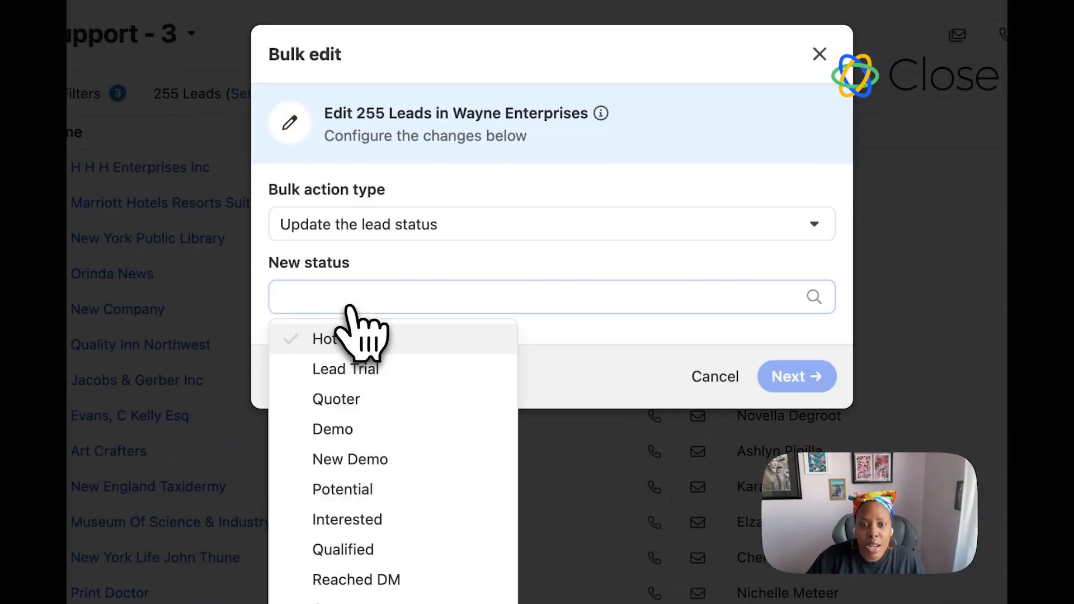
left_click(348, 340)
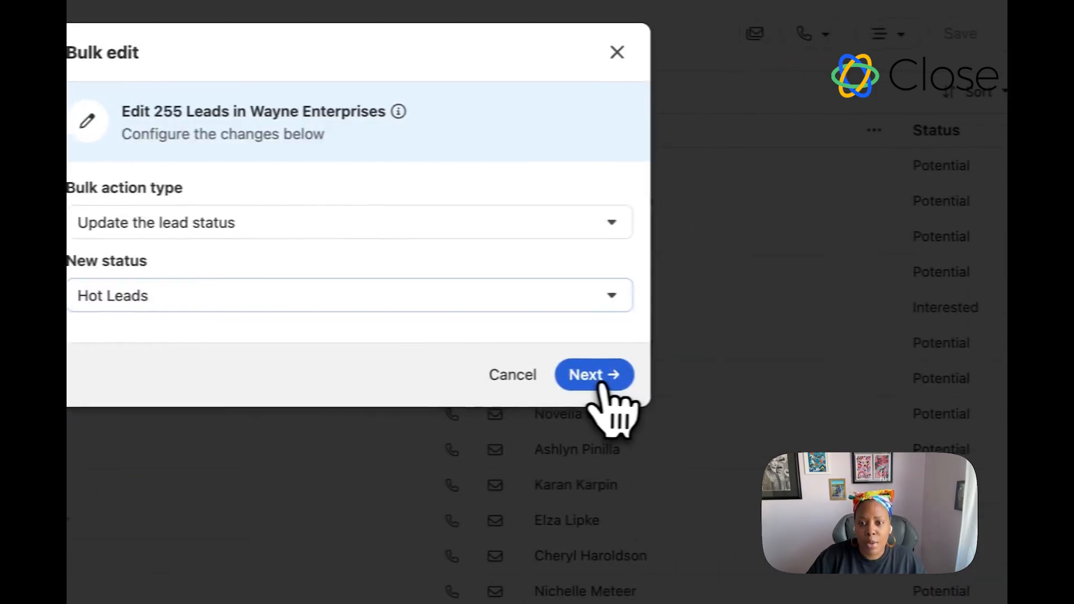
left_click(799, 378)
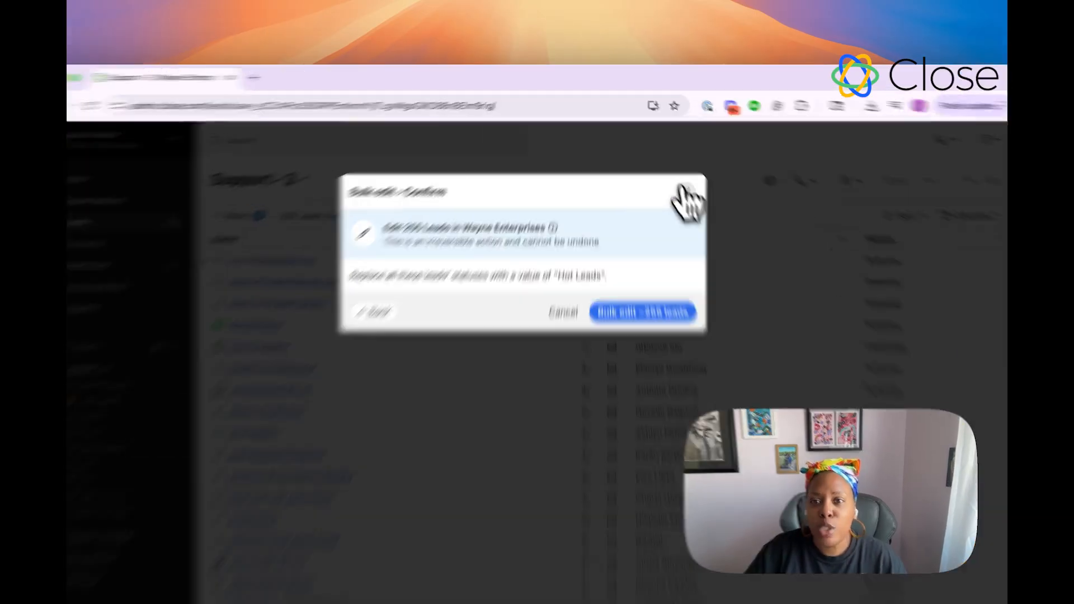
left_click(671, 169)
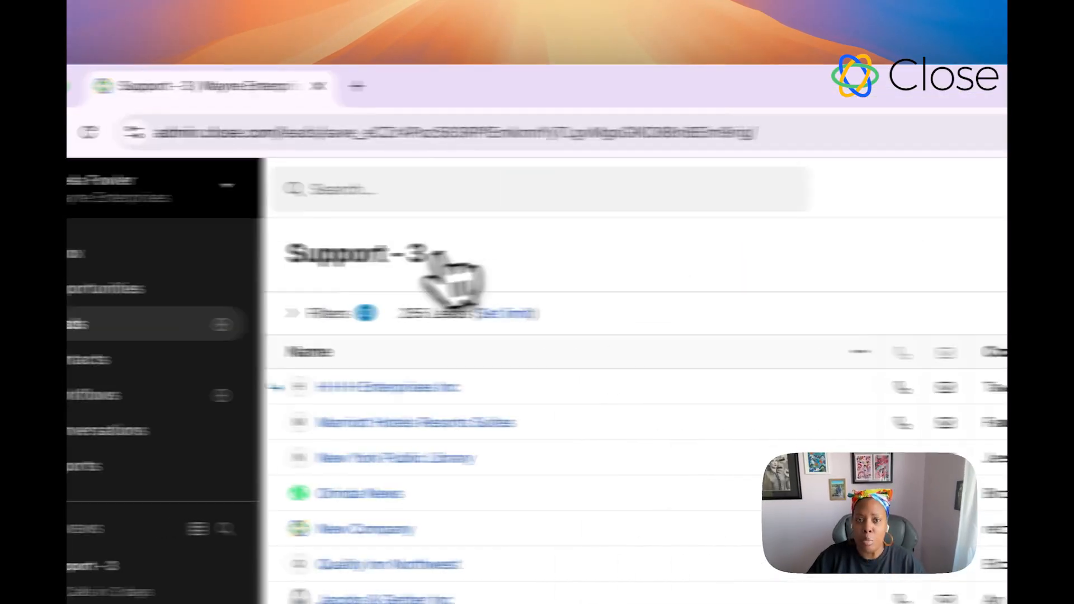
Step: On the full leads list, filter leads whose current status is Hot Leads
left_click(69, 324)
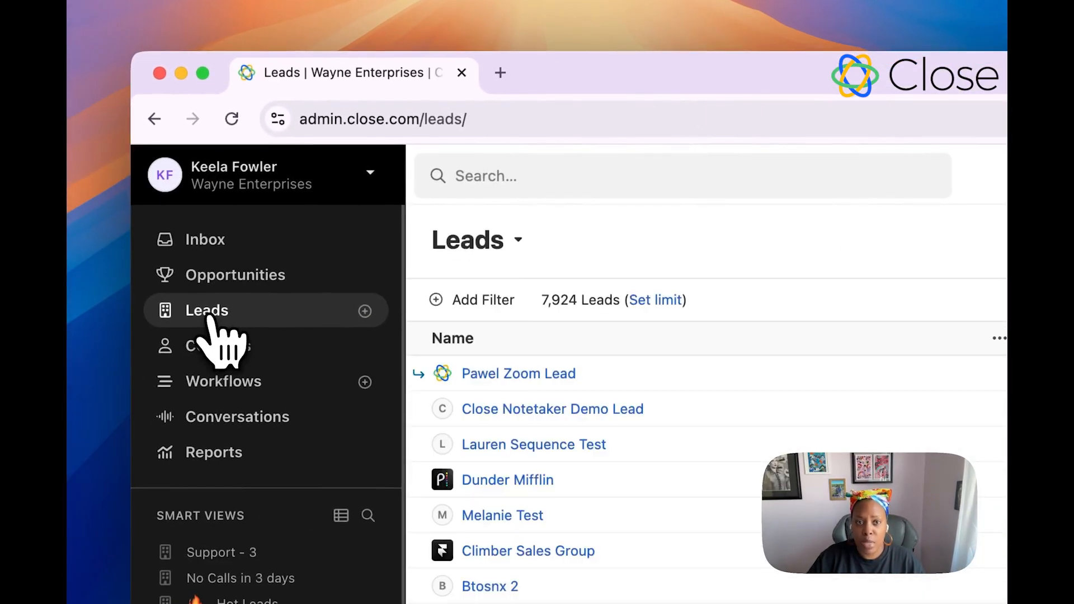
left_click(475, 300)
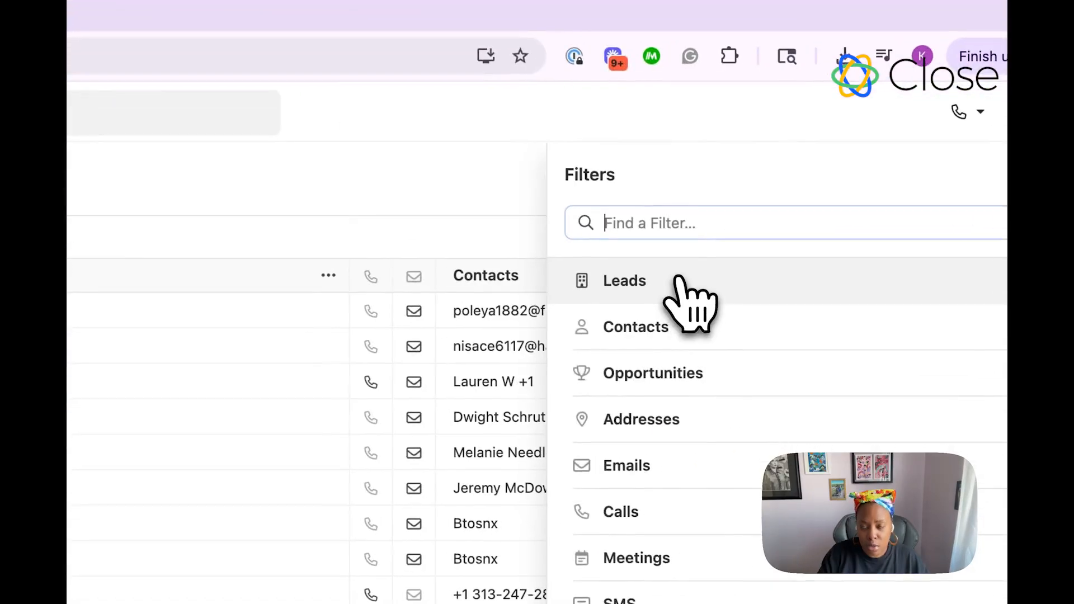
type("status")
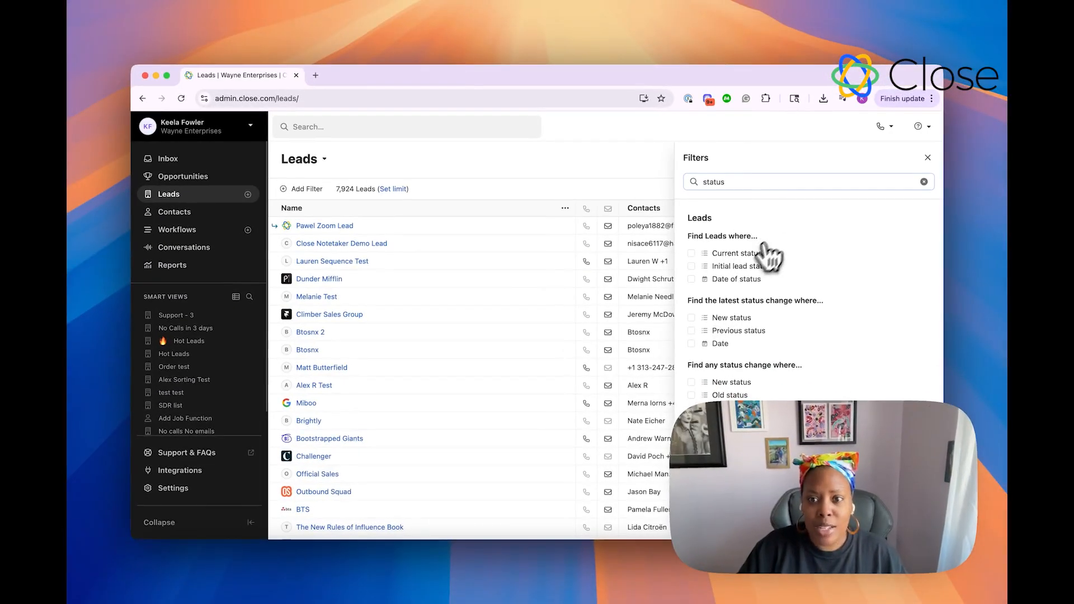
left_click(730, 254)
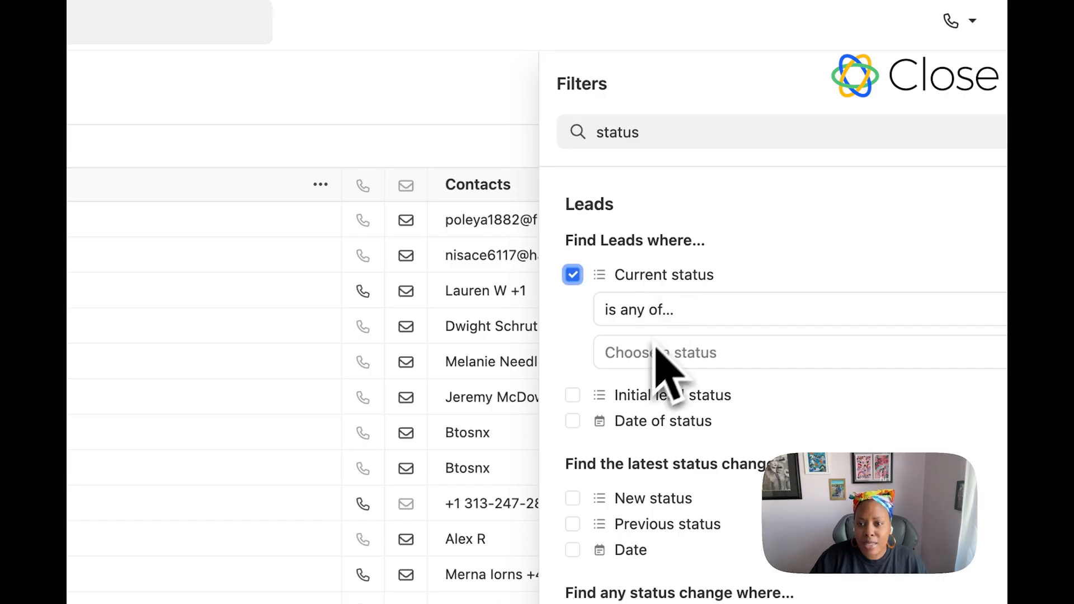
left_click(731, 292)
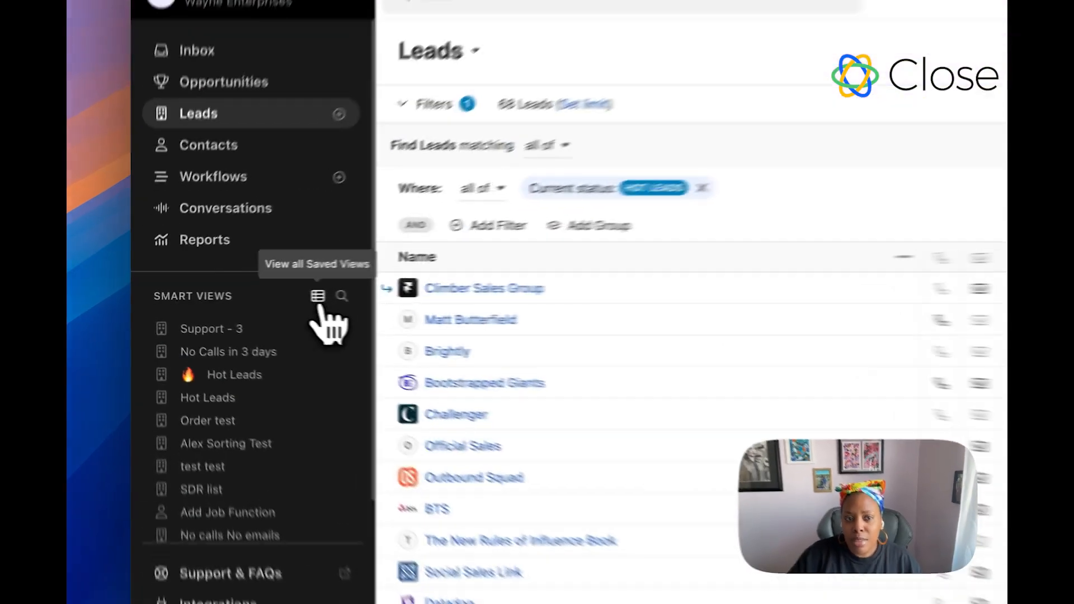
Step: Open the list of all saved views and remove the 'Support - 3' smart view from the sidebar
left_click(236, 296)
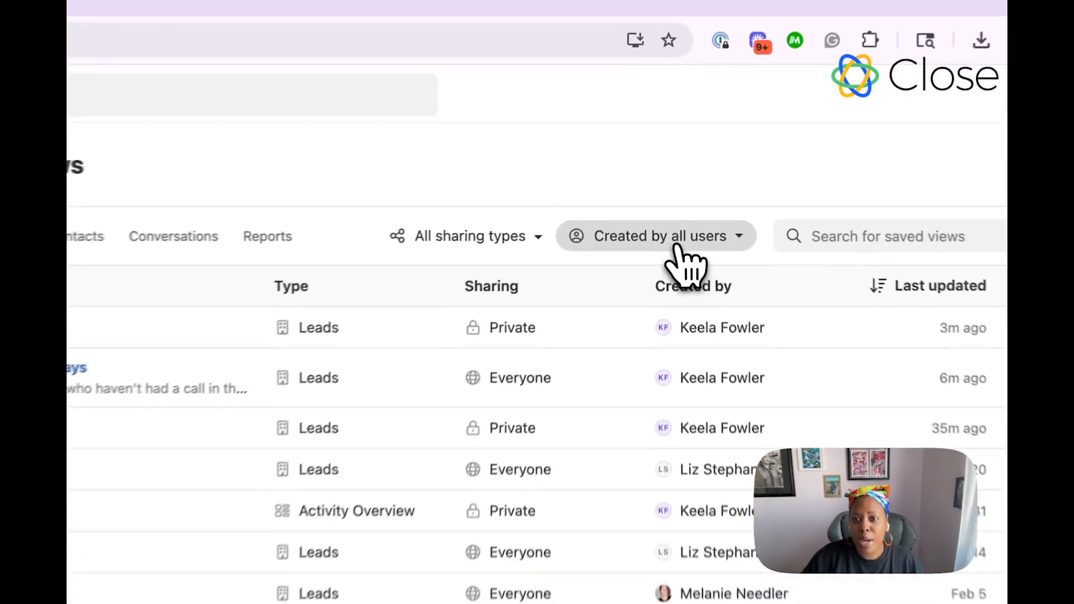
left_click(678, 246)
left_click(508, 245)
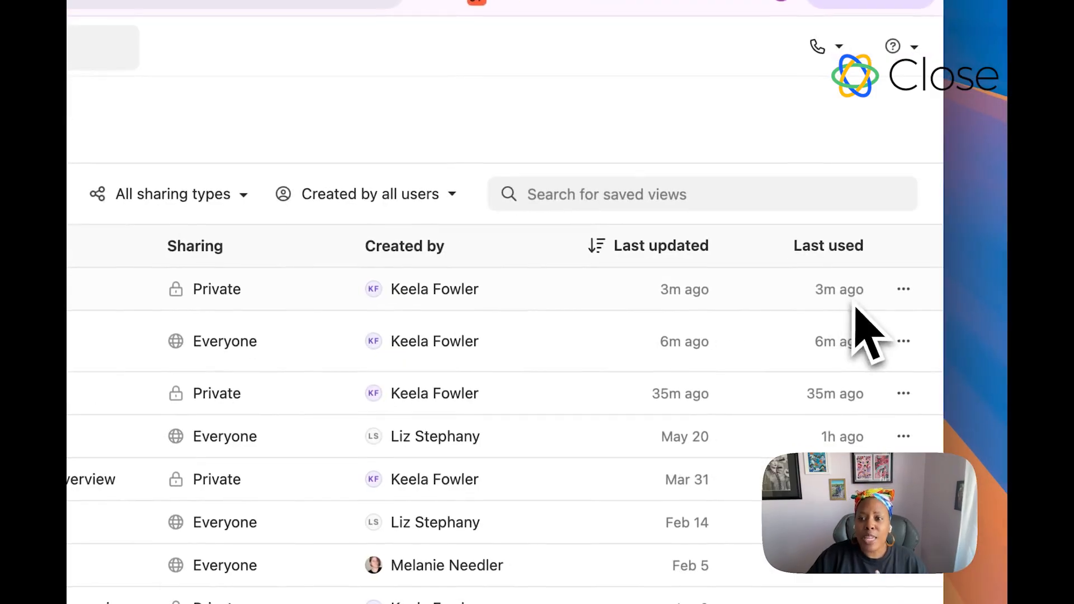
left_click(903, 302)
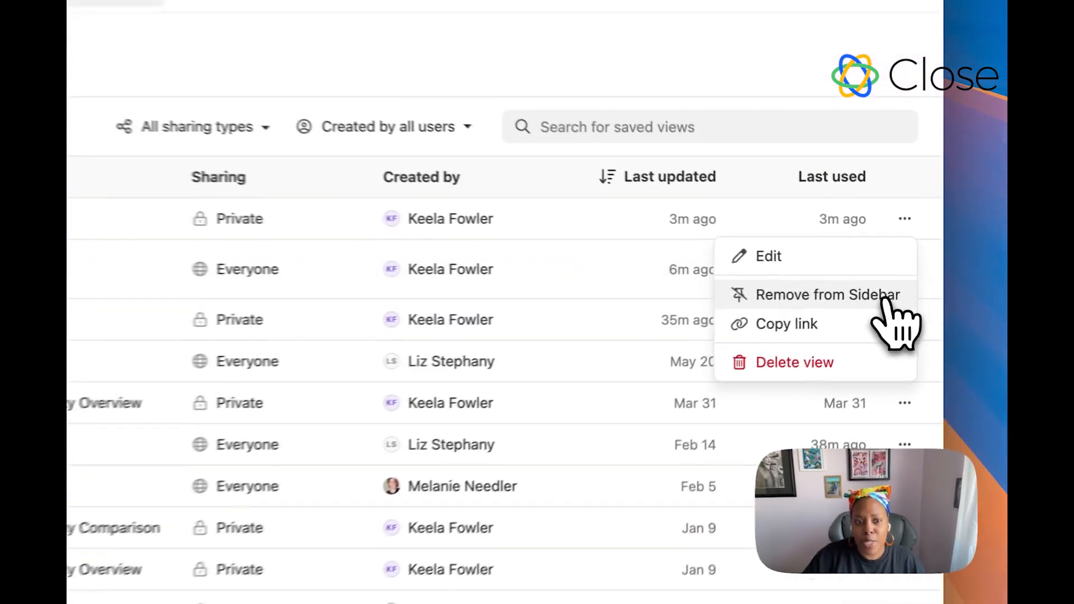
left_click(886, 297)
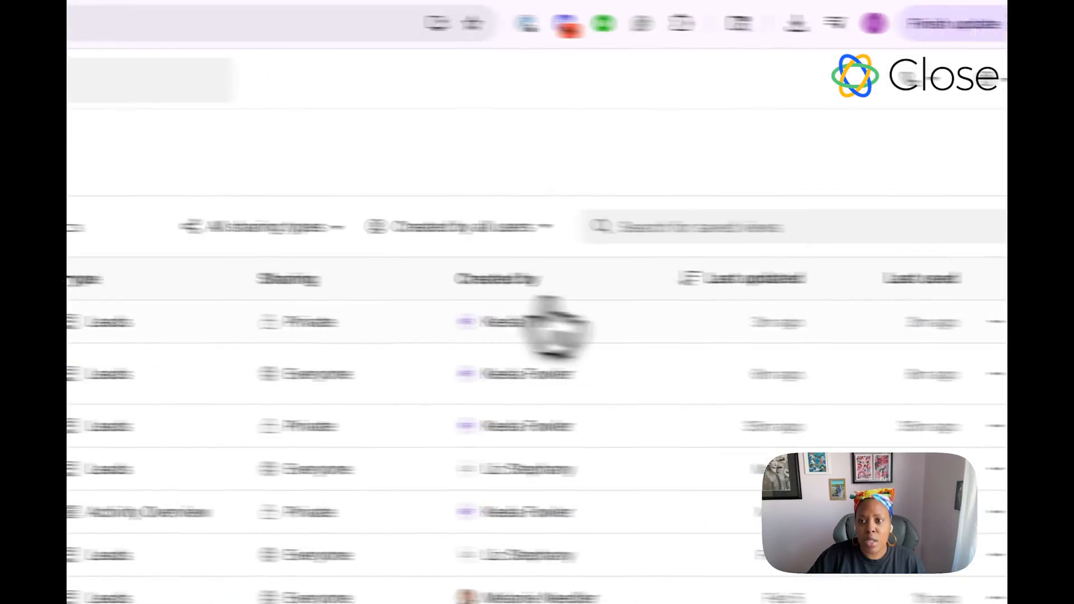
Step: Pin the 'Support - 3' smart view back to the sidebar
left_click(903, 267)
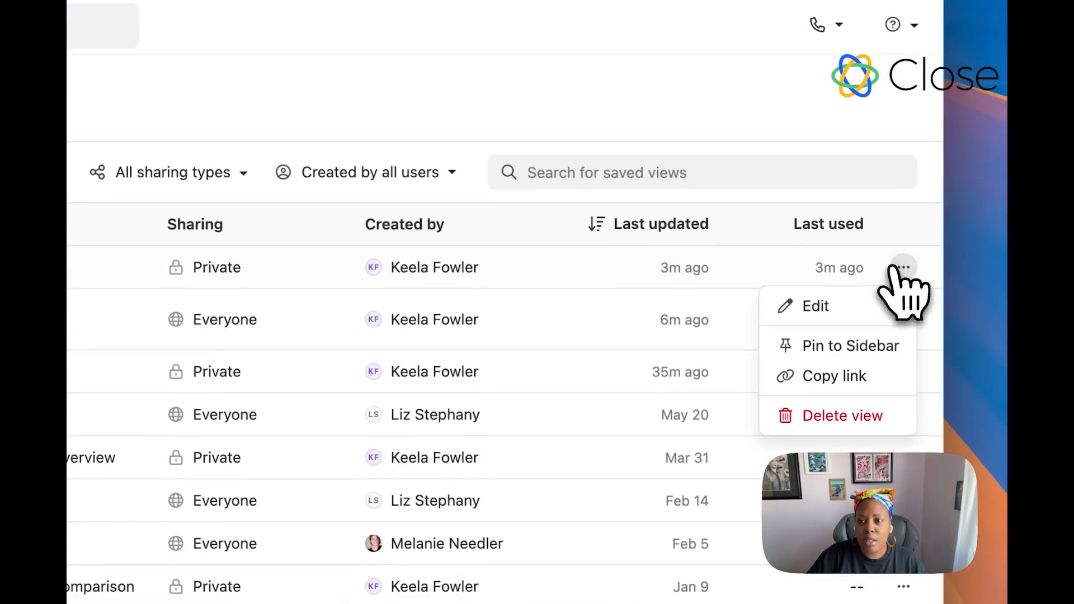
left_click(839, 348)
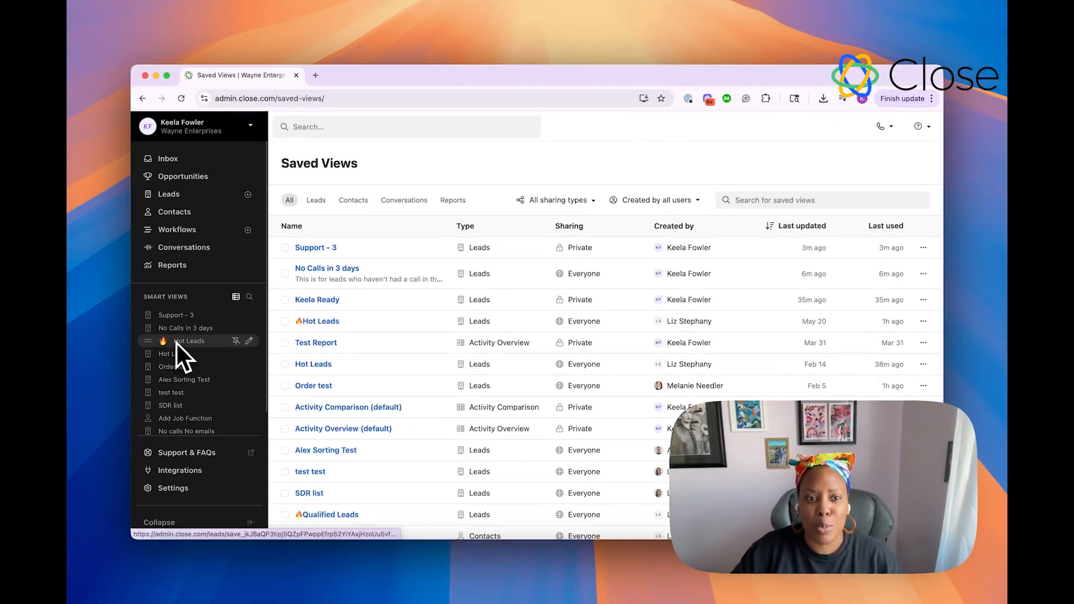
scroll(177, 342, "down", 1)
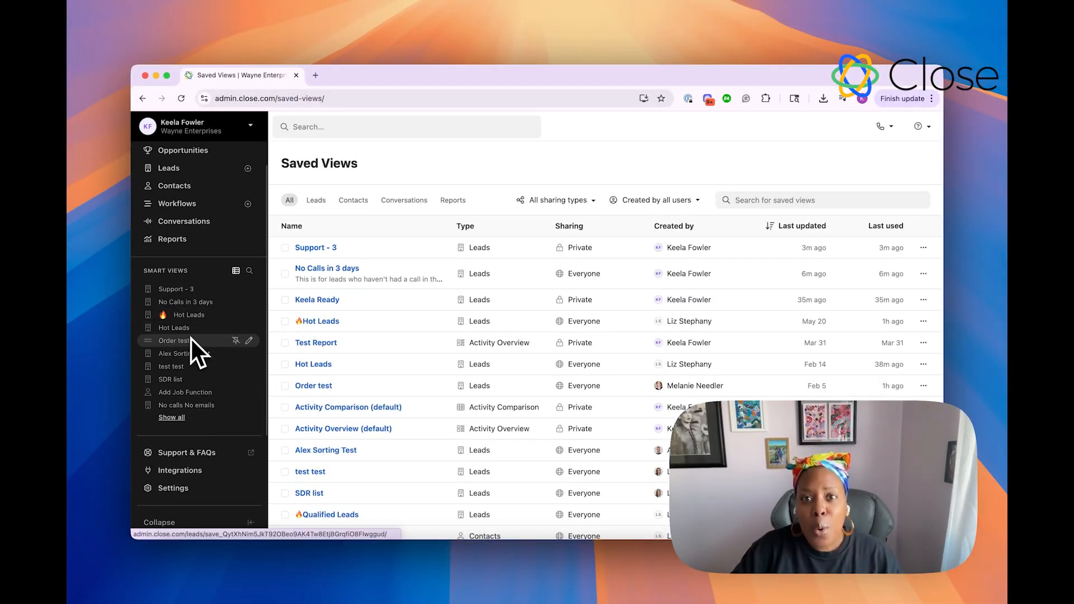